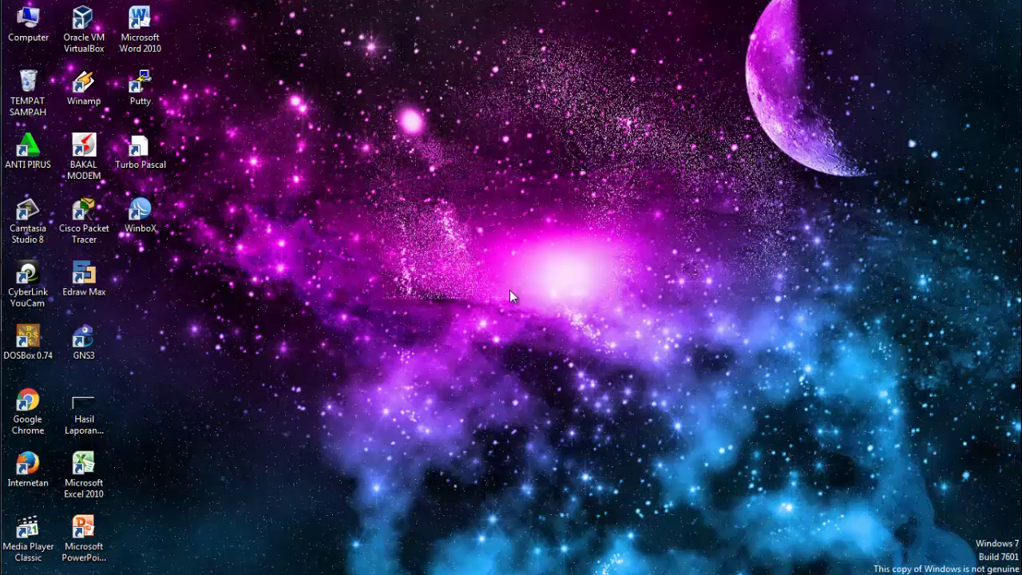
Switch to the open Cisco Packet Tracer window
mouse_move(2, 272)
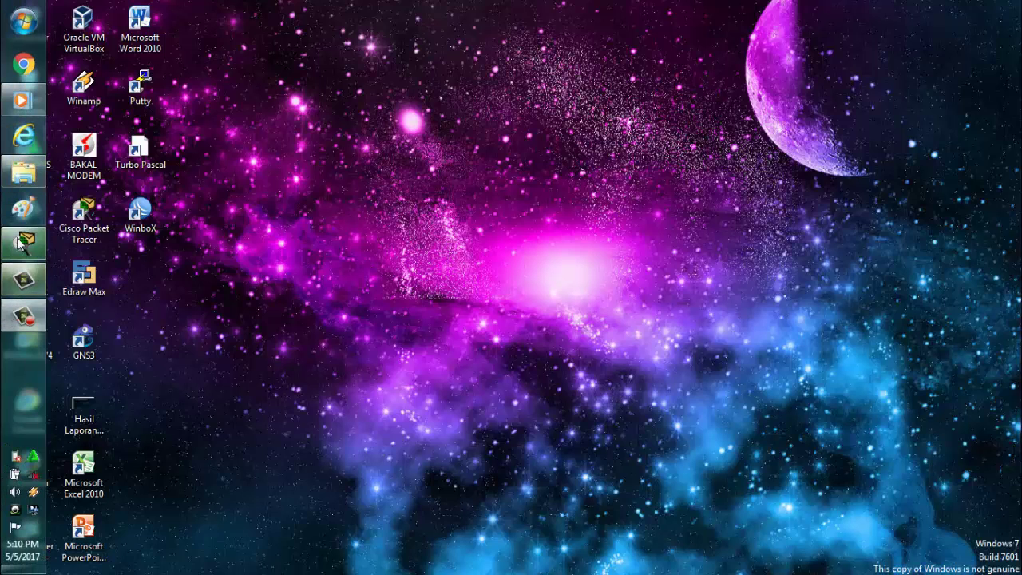
click(24, 241)
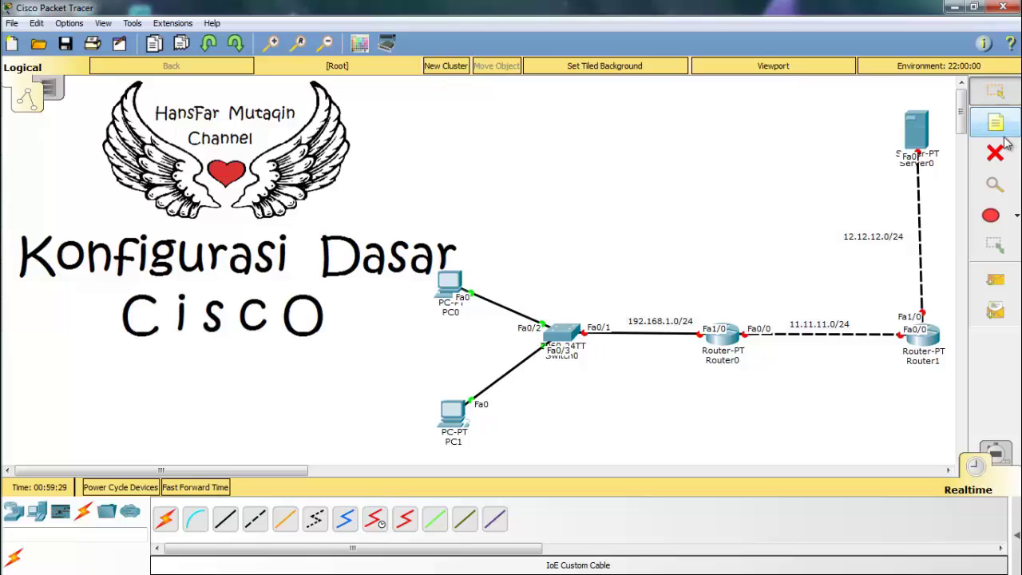
Examine the topology: the two PCs and their switch, both routers, the server, and the network labels between them
drag(352, 245, 519, 452)
drag(376, 235, 505, 461)
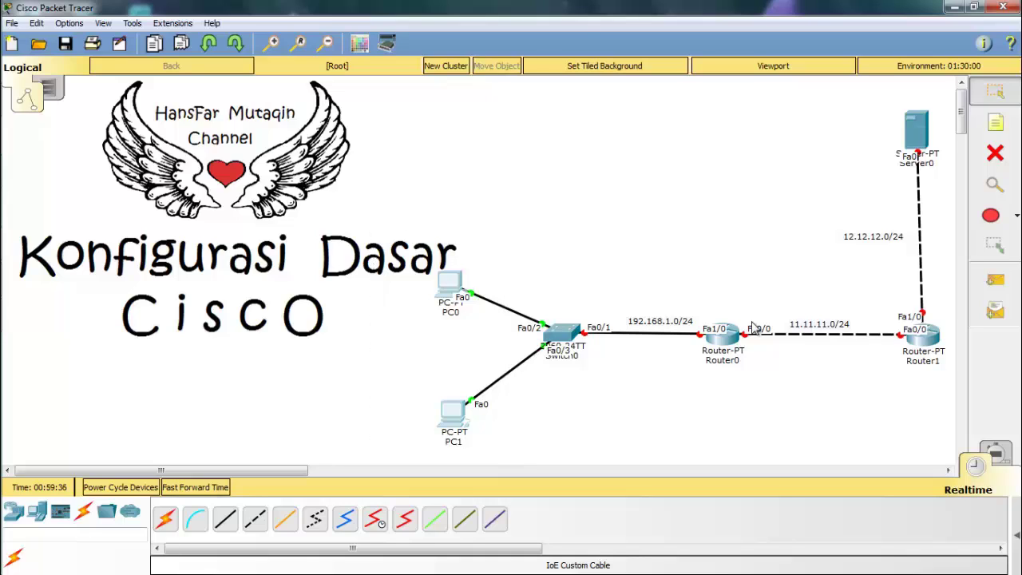
drag(819, 90, 952, 407)
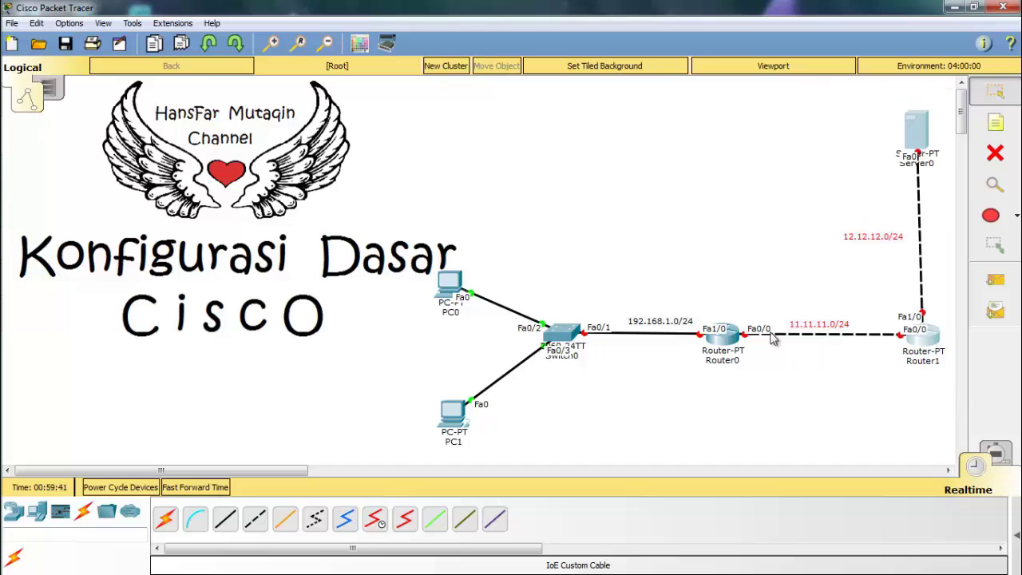
drag(664, 256, 725, 413)
click(673, 377)
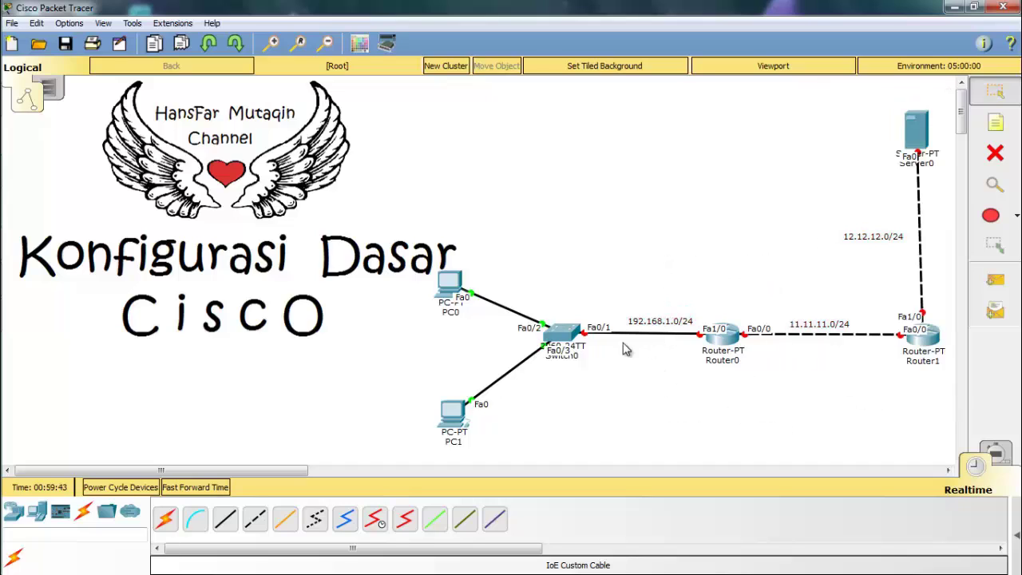
drag(396, 225, 527, 458)
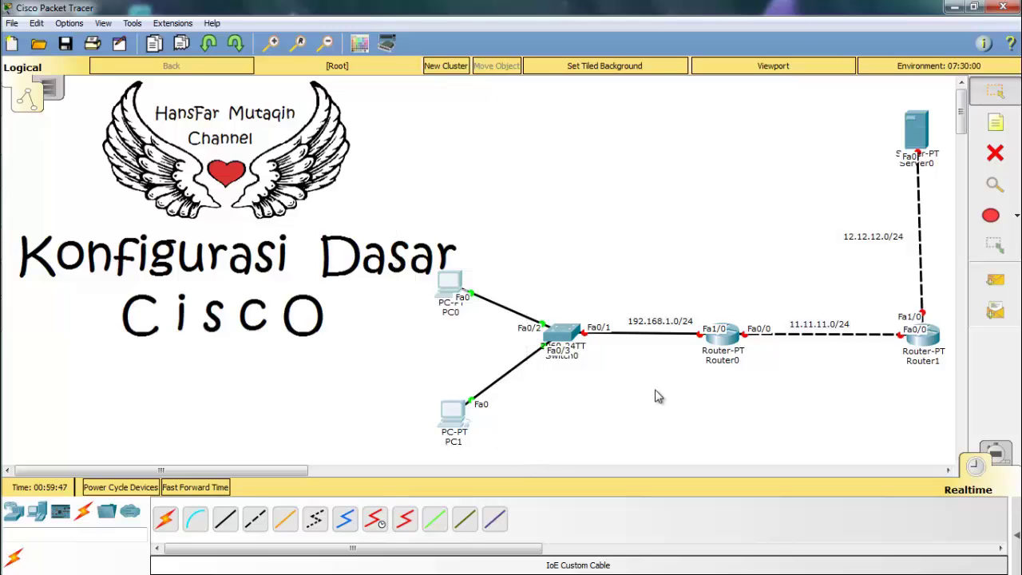
drag(720, 282, 805, 423)
drag(630, 249, 786, 411)
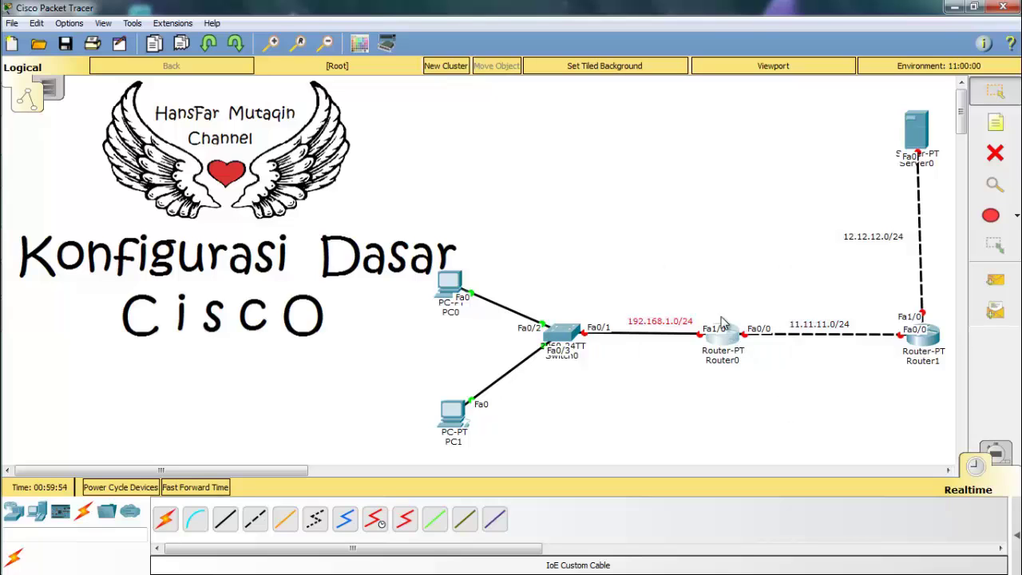
Open Router0's command line in an enlarged window and answer no to the initial configuration dialog
click(729, 349)
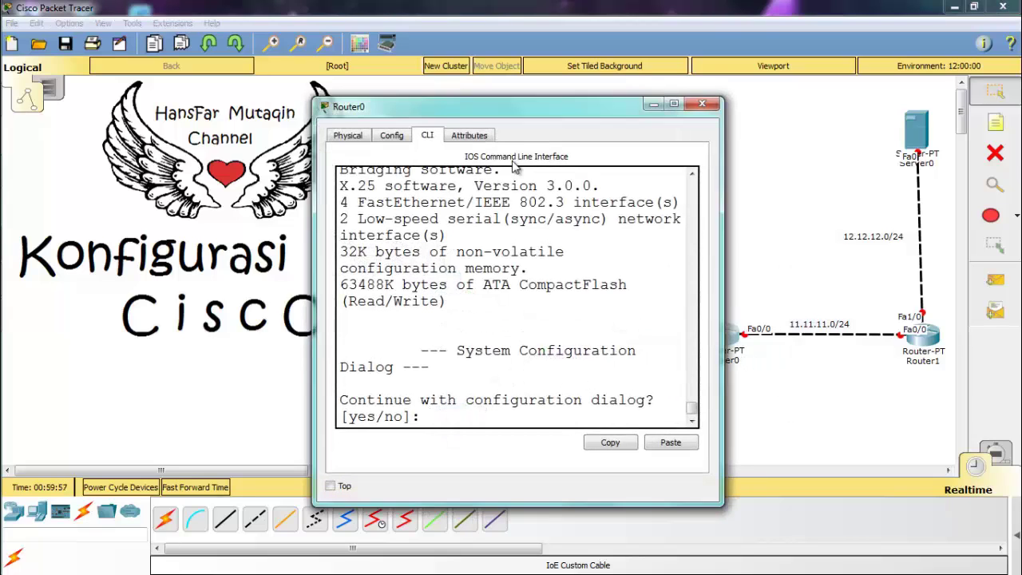
drag(396, 115, 88, 51)
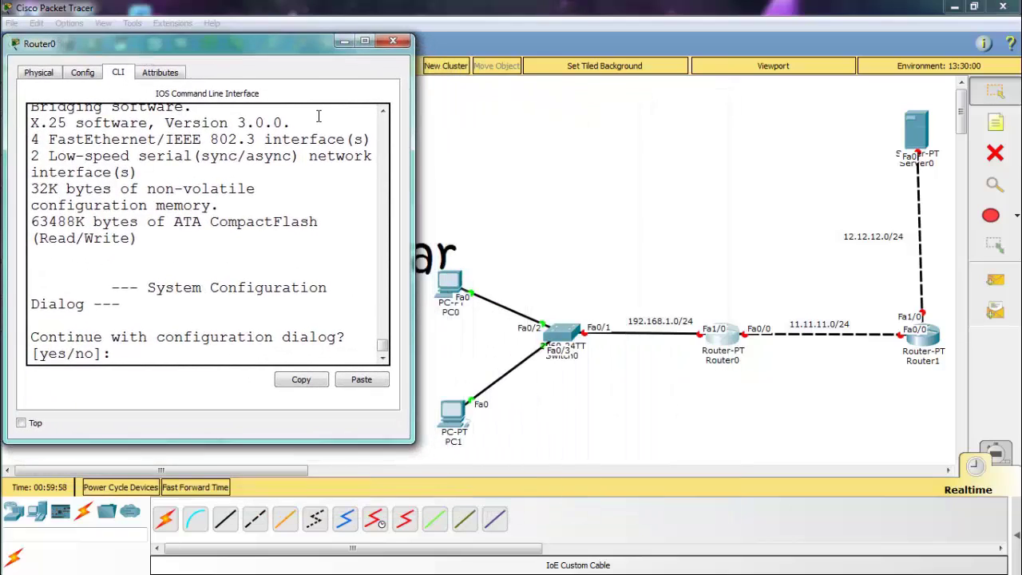
drag(414, 144, 568, 156)
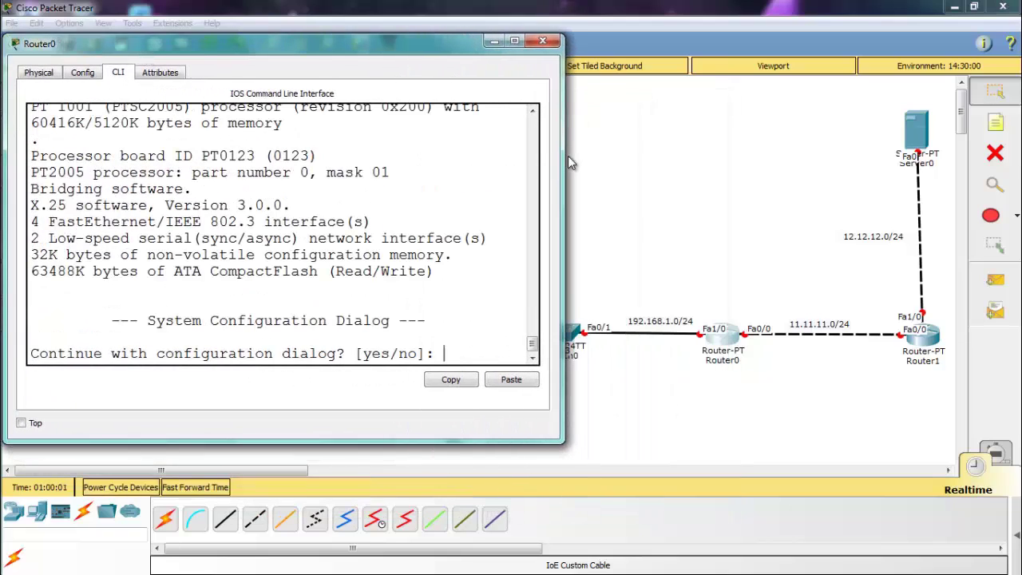
text(no)
key(Return)
key(Return)
key(Return)
key(Return)
key(Return)
Enter privileged mode on Router0 with en, and enter global configuration mode with conf t
text(en)
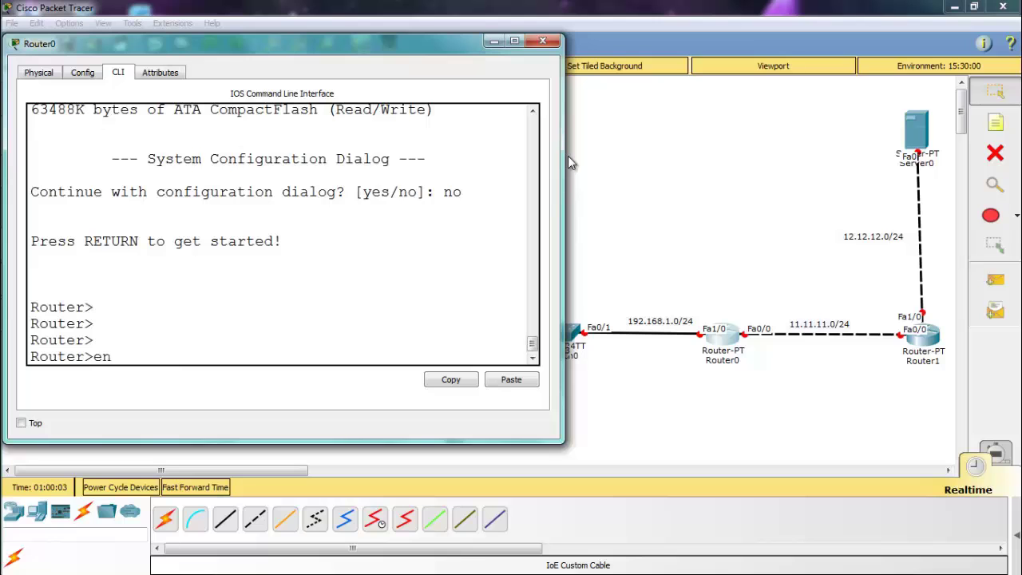
key(Return)
text(conf t)
key(Return)
key(Return)
Set Router0's hostname to the author's first name
text(h)
key(Tab)
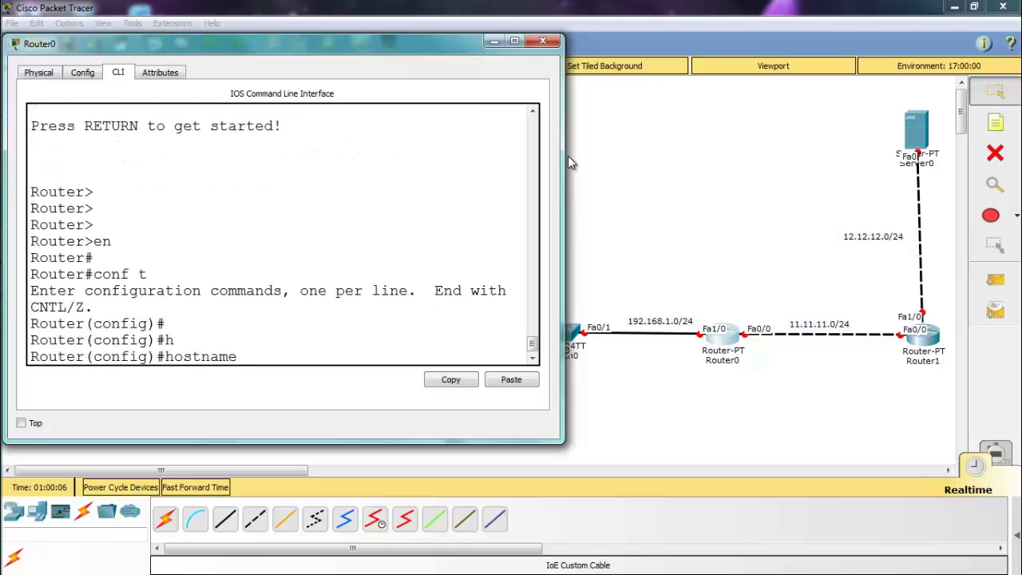
text(Farha)
text(n)
key(Return)
key(Return)
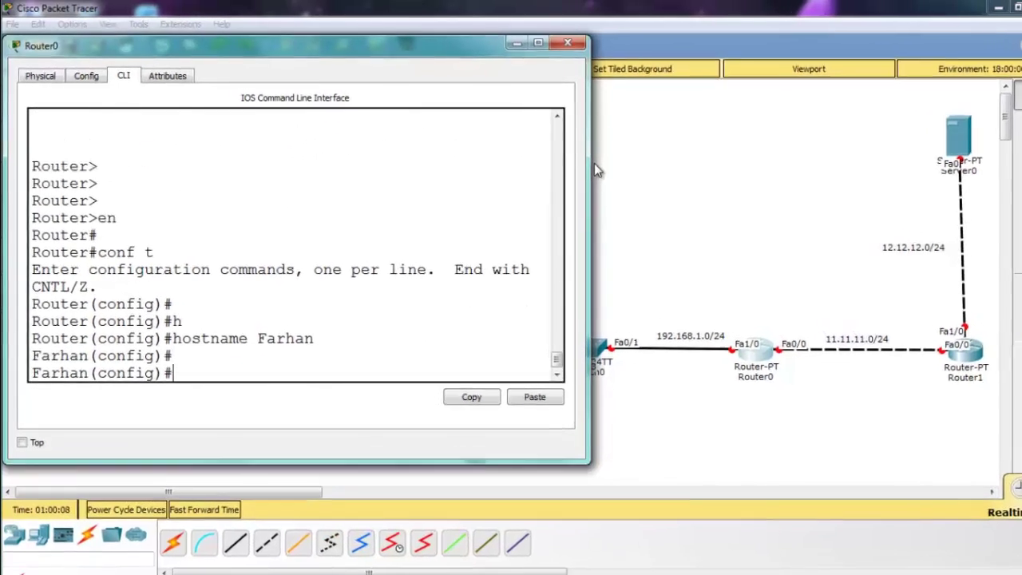
key(Return)
Assign IP address 192.168.1.1 with mask 255.255.255.0 to Router0's interface fa1/0
text(int fa)
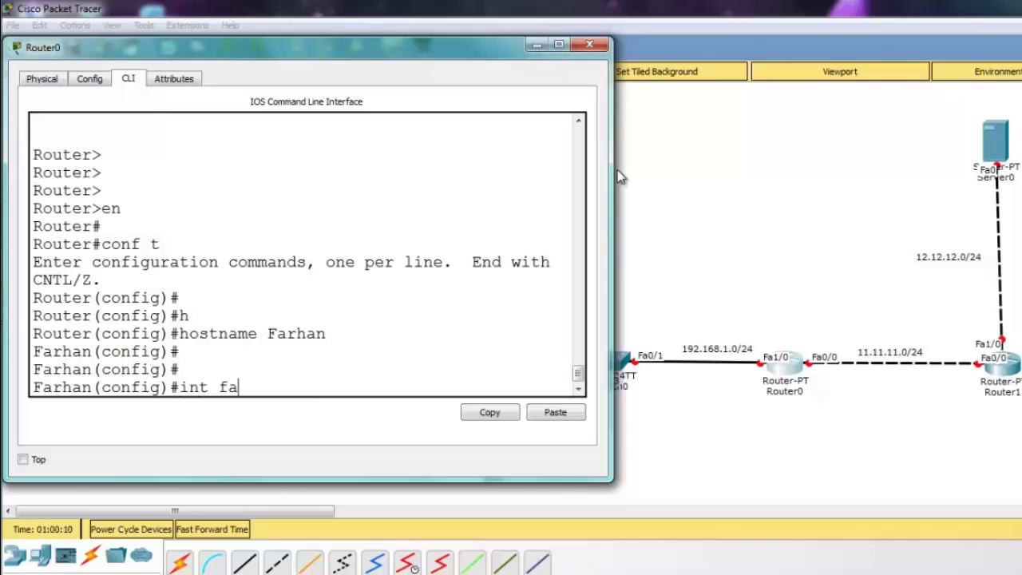
text(1/0)
key(Return)
text(ip)
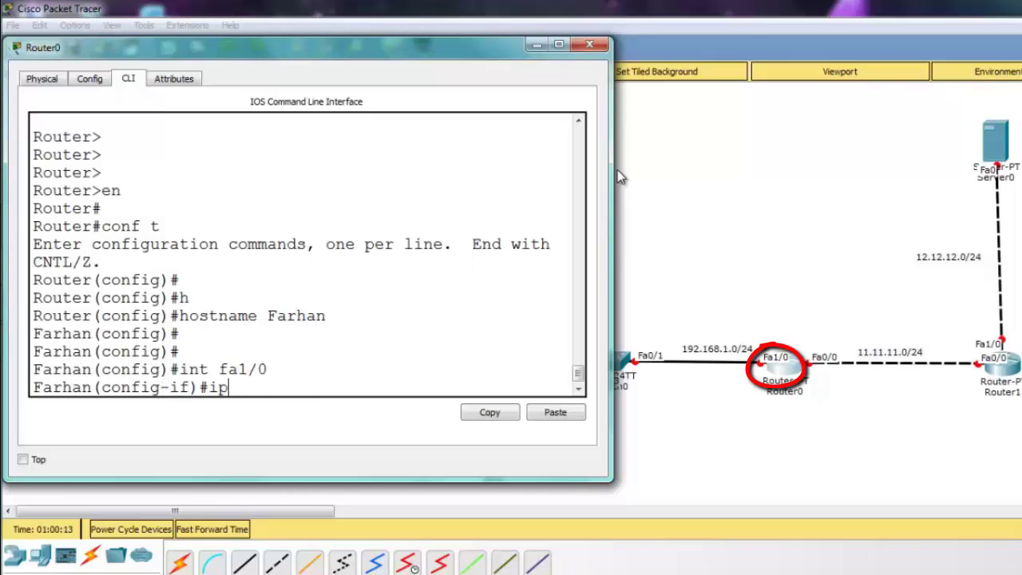
text( add 192.168.1.1 2)
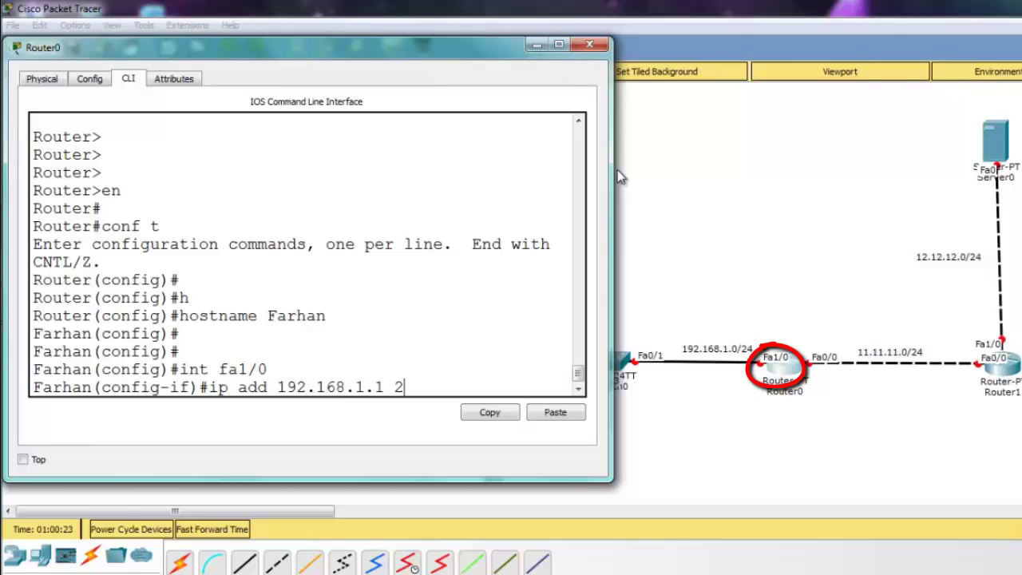
text(55.255.255.0)
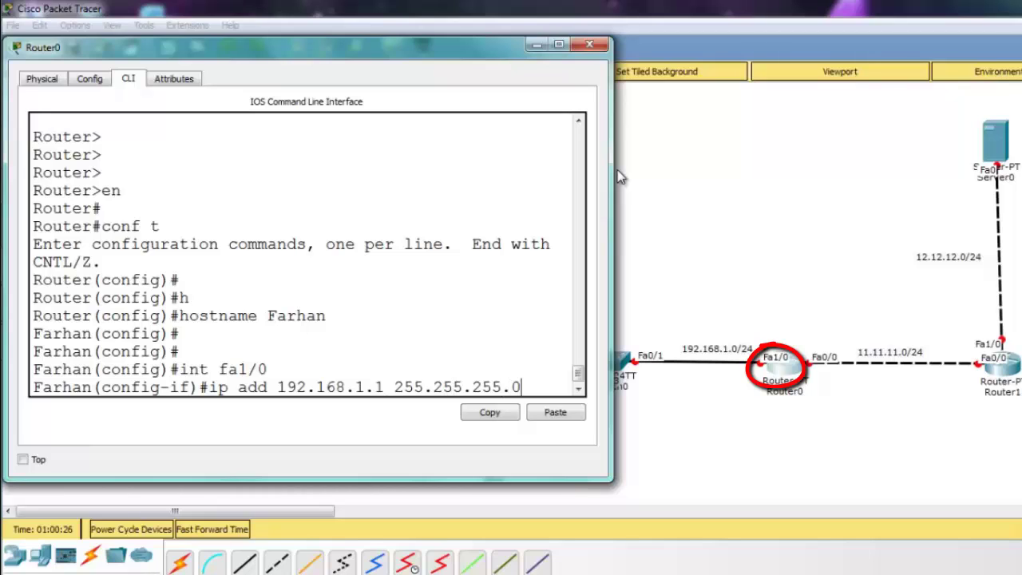
key(Return)
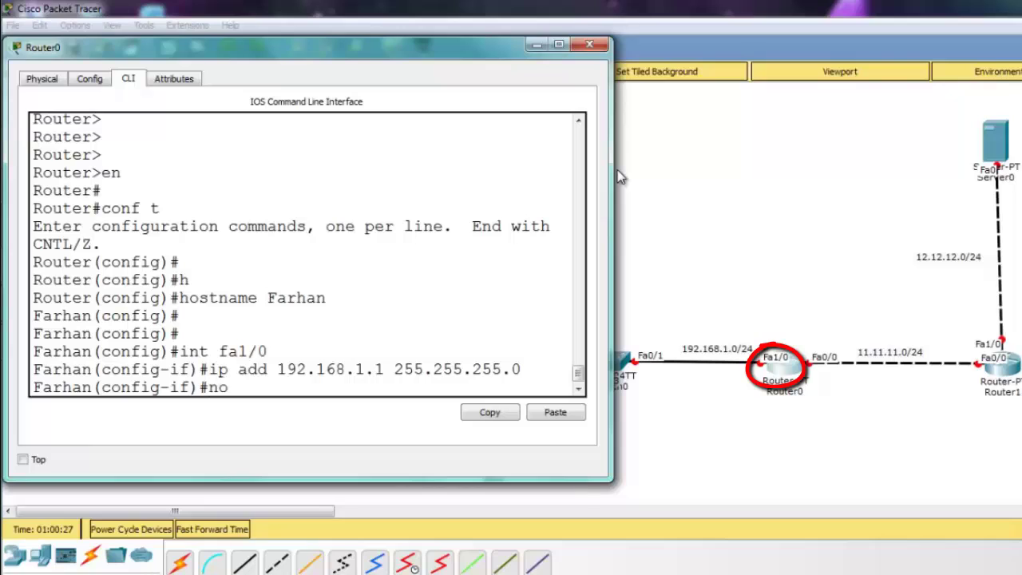
Enable interface fa1/0 on Router0 with no shutdown and exit to global configuration mode
text(no shutdwo)
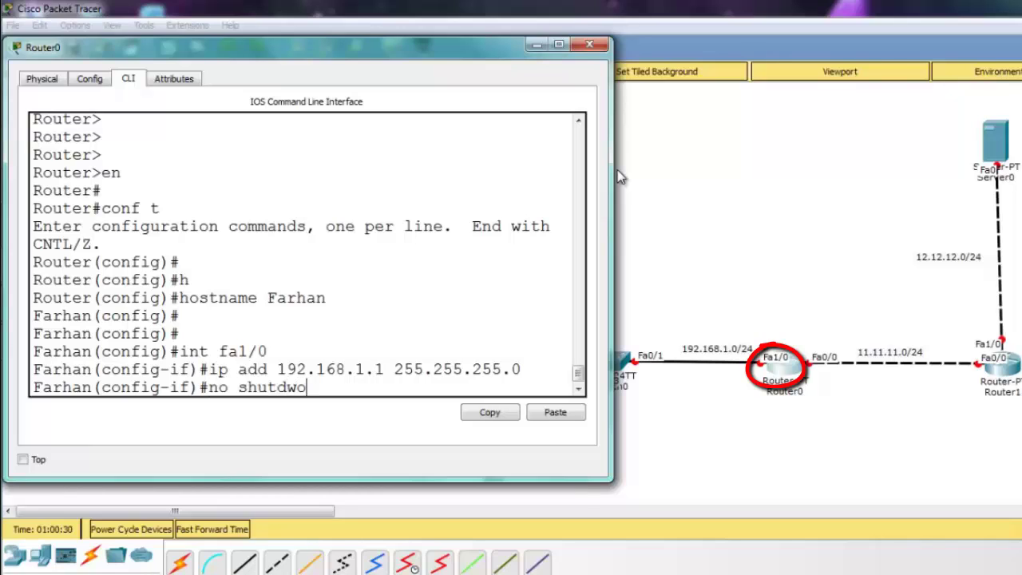
key(BackSpace)
key(BackSpace)
key(BackSpace)
text(own)
key(Return)
key(Return)
key(Return)
key(Return)
text(ex)
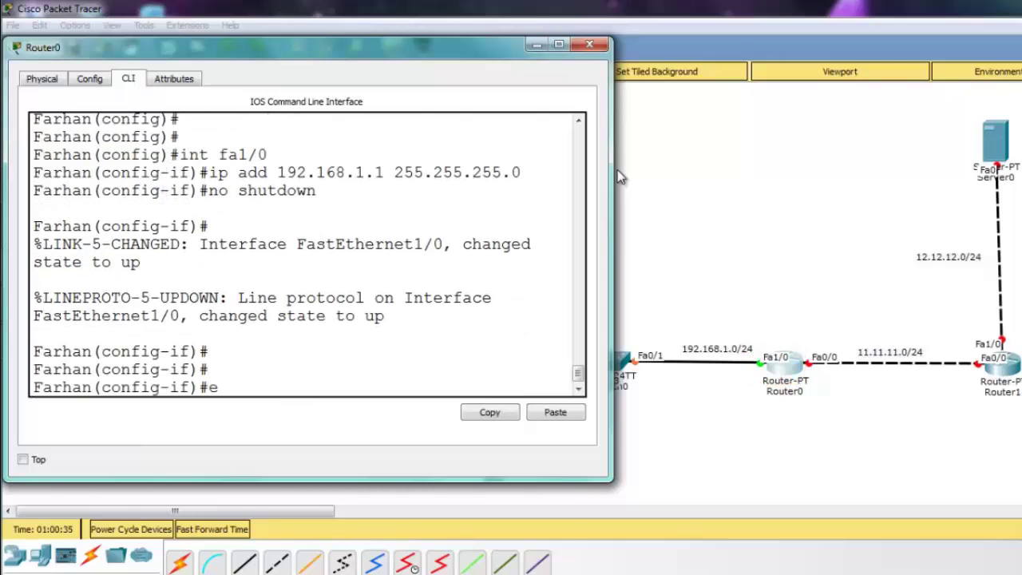
key(Return)
key(Return)
key(Return)
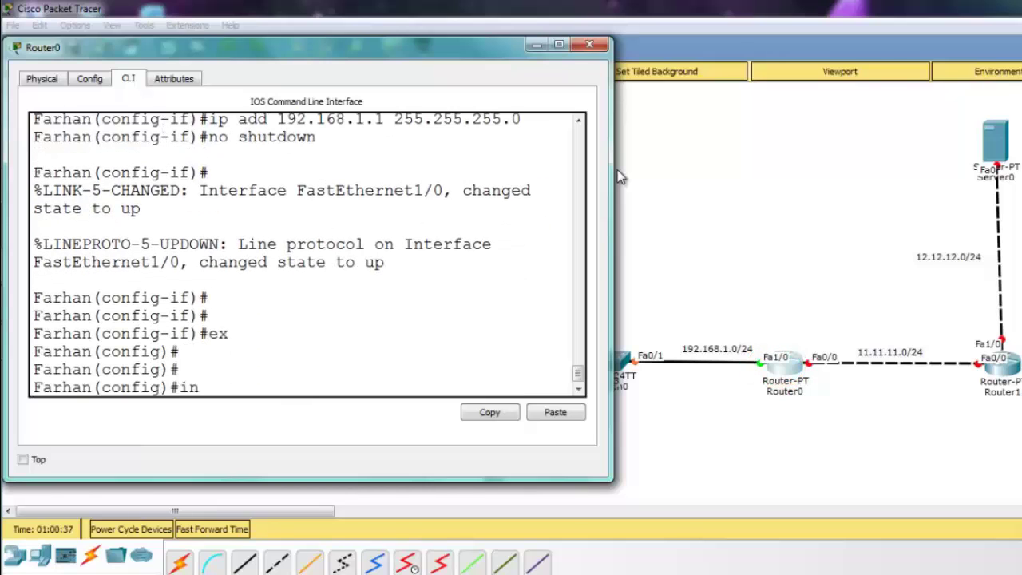
Assign IP address 11.11.11.1 with mask 255.255.255.0 to Router0's interface fa0/0
text(int fa0)
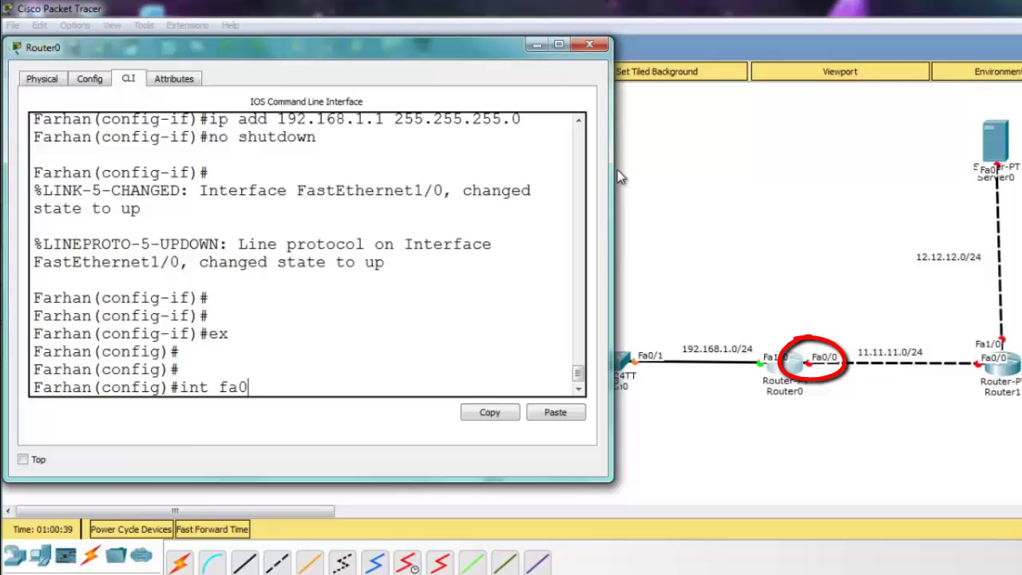
text(/0)
key(Return)
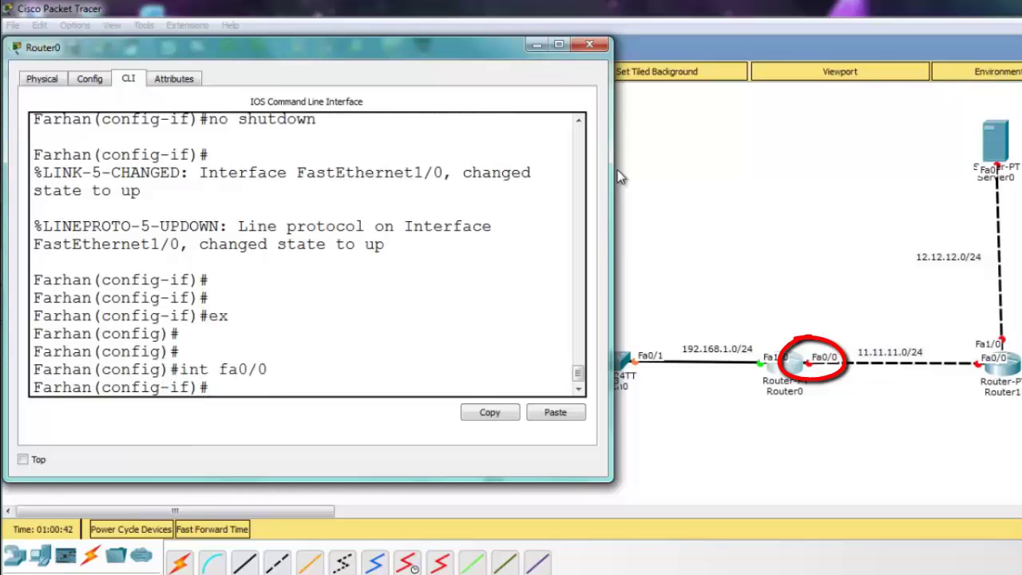
text(ip add 11,11.11.1 255.255.255.0)
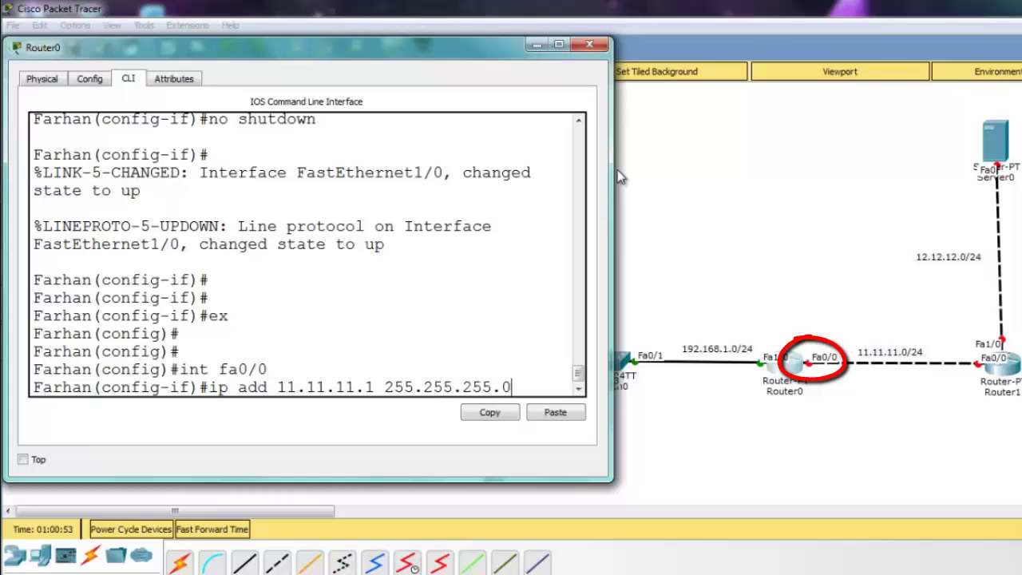
key(Return)
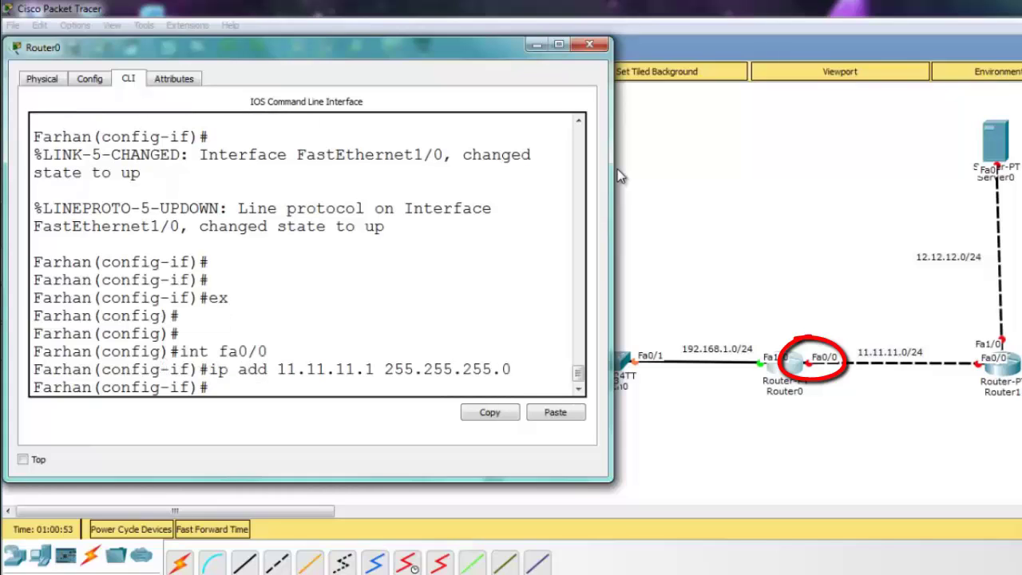
Enable interface fa0/0 on Router0 with no shutdown
text(no shutdd)
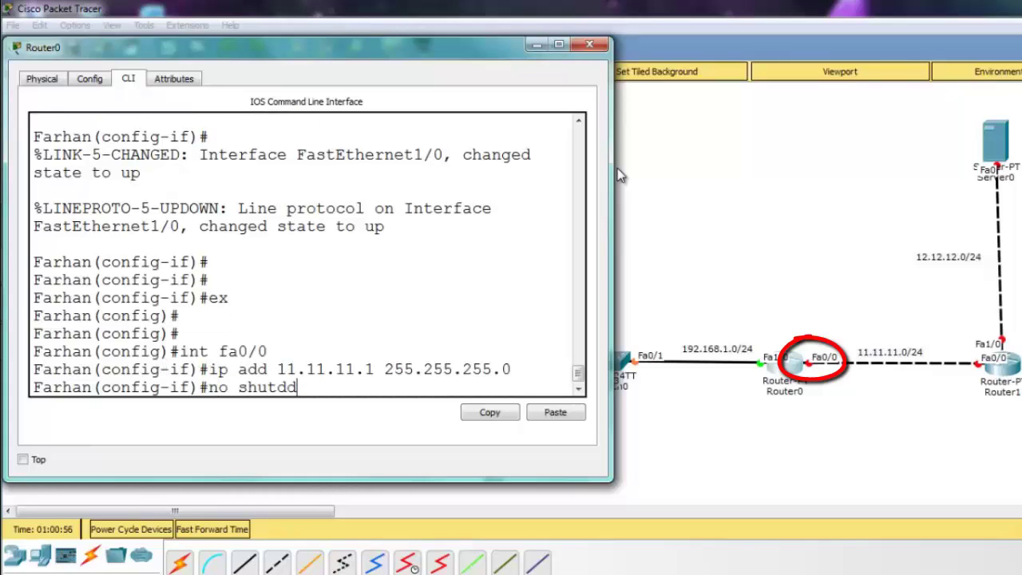
text(ow)
key(BackSpace)
key(BackSpace)
key(BackSpace)
text(own)
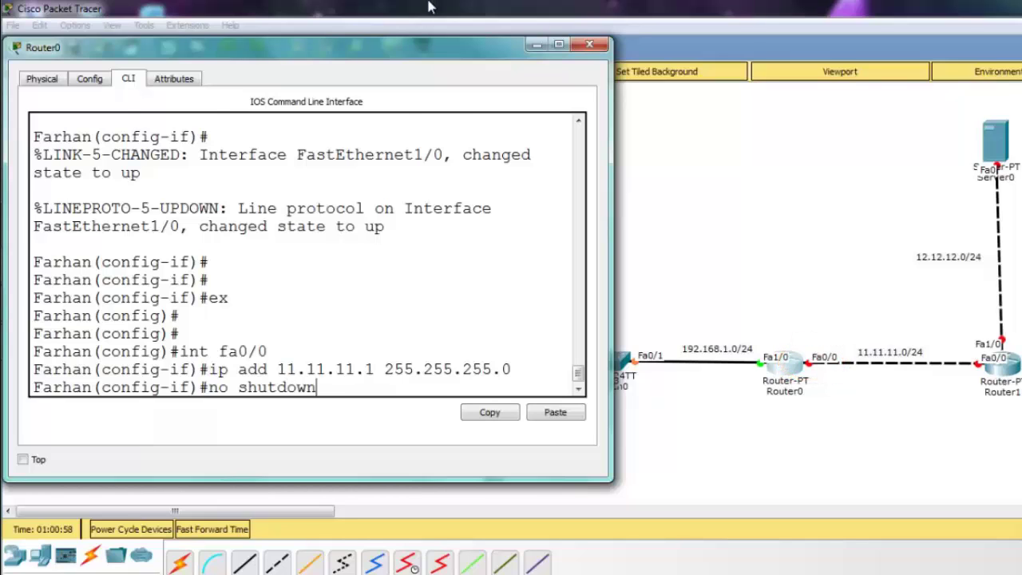
key(Return)
key(Return)
key(Return)
key(Return)
key(Return)
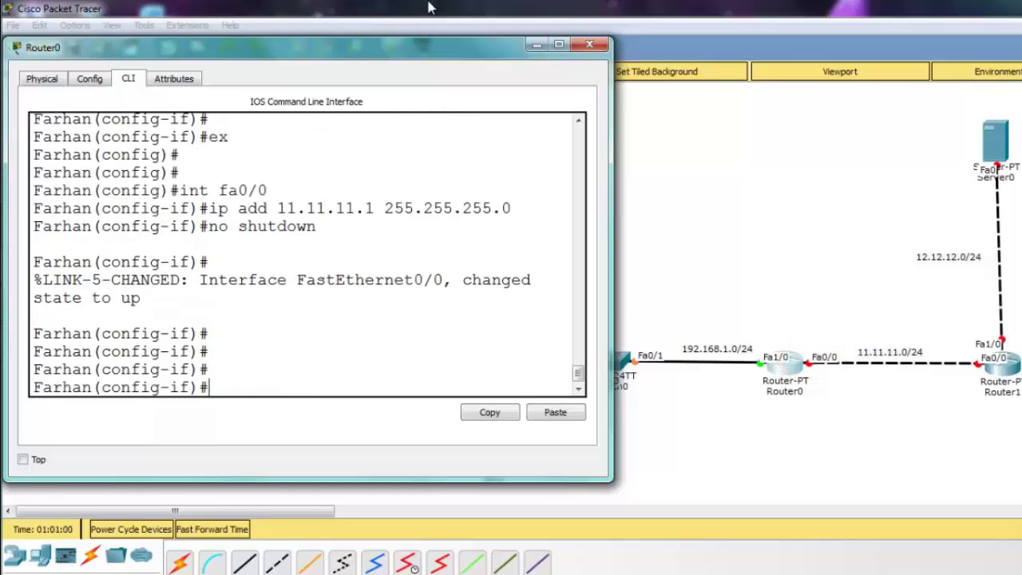
Exit interface configuration on Router0 and close its window
text(ex)
key(Return)
key(Return)
key(Return)
click(590, 43)
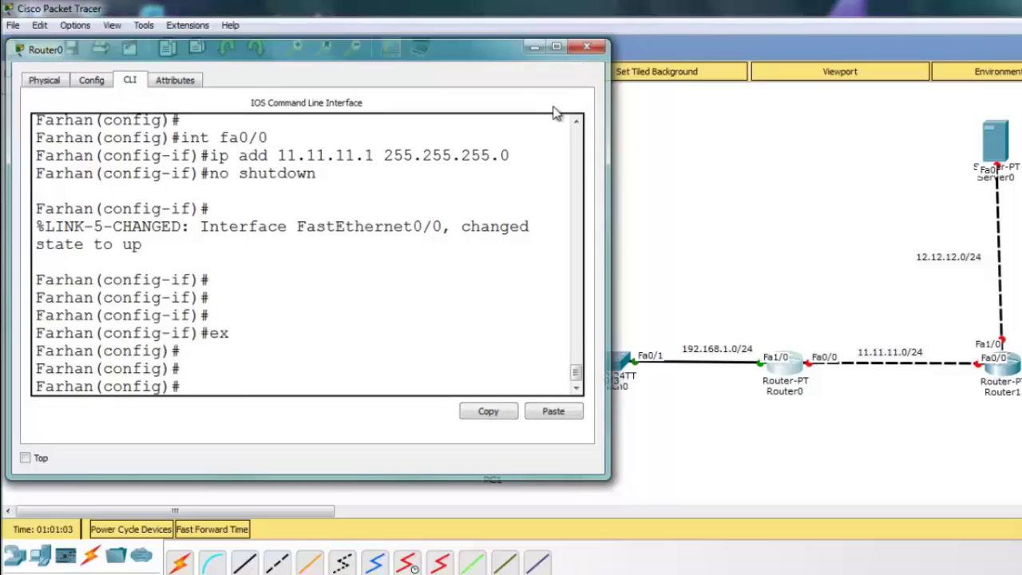
Open Router1's command line in an enlarged window and answer no to the initial configuration dialog
click(1002, 365)
drag(500, 120, 154, 36)
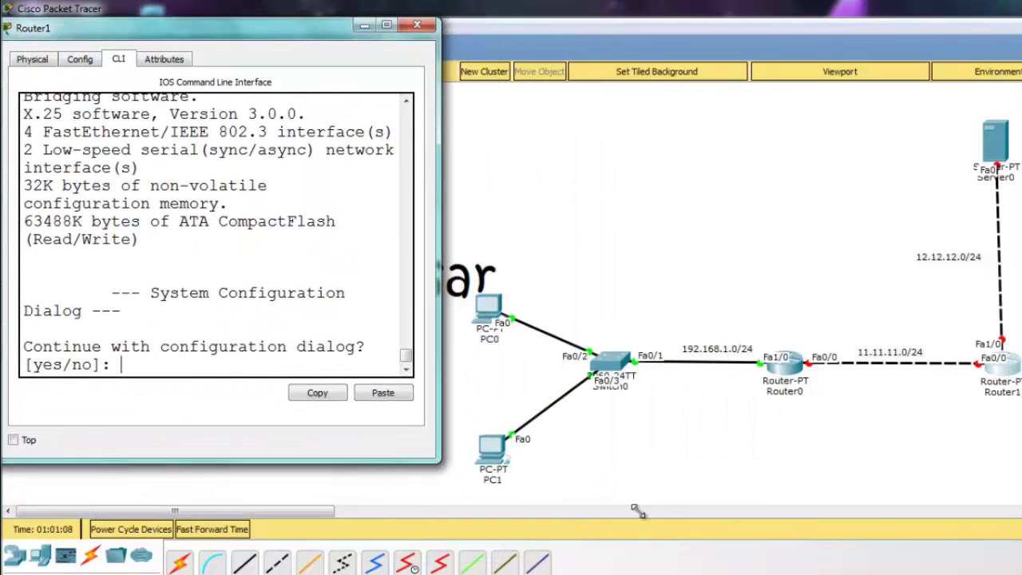
drag(637, 511, 723, 529)
text(no)
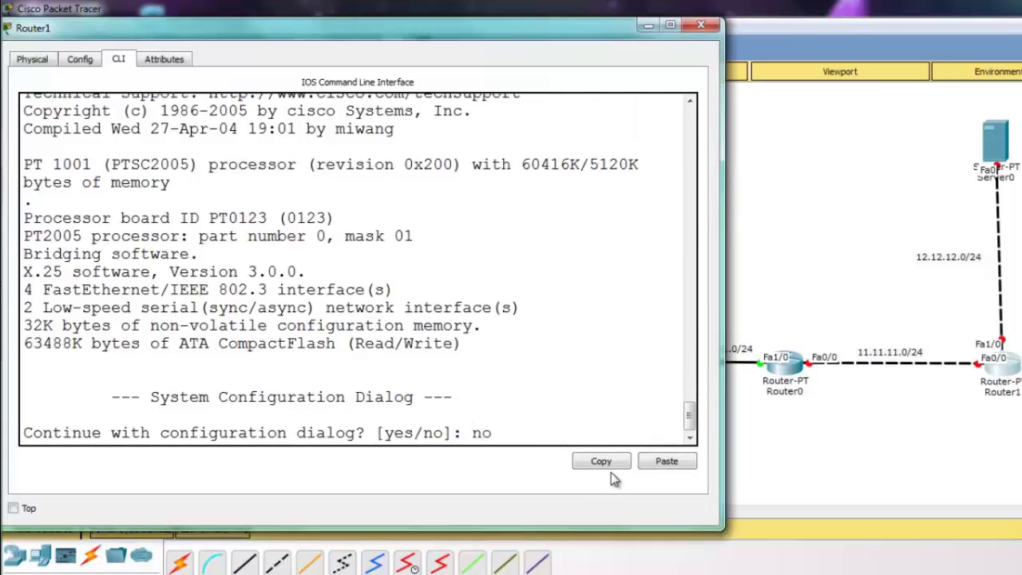
key(Return)
key(Return)
key(Return)
key(Return)
Enter privileged mode on Router1 with en, and enter global configuration mode with conf t, narrowing the window to uncover the topology
text(en)
key(Return)
key(Return)
key(Return)
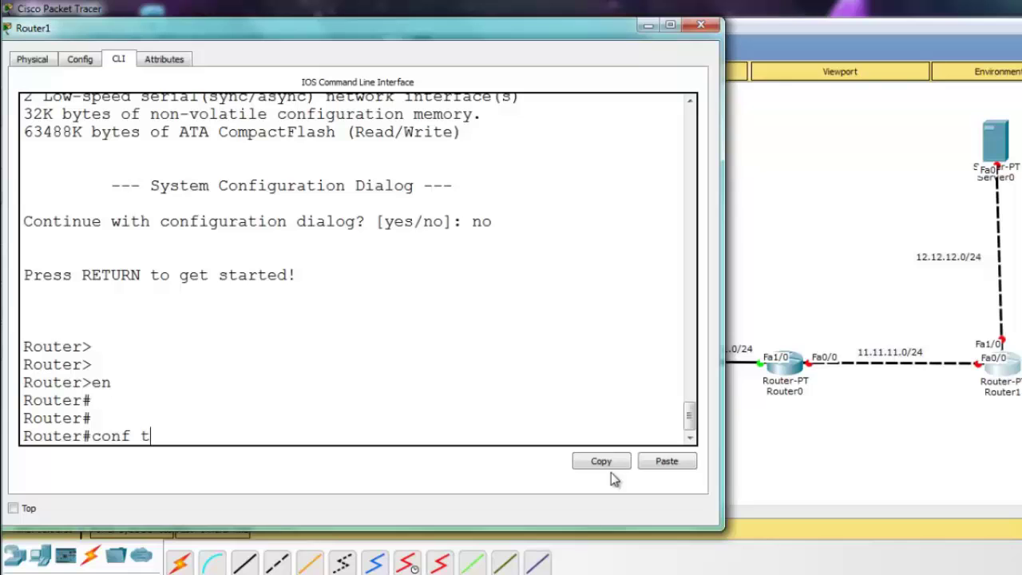
drag(723, 410, 616, 449)
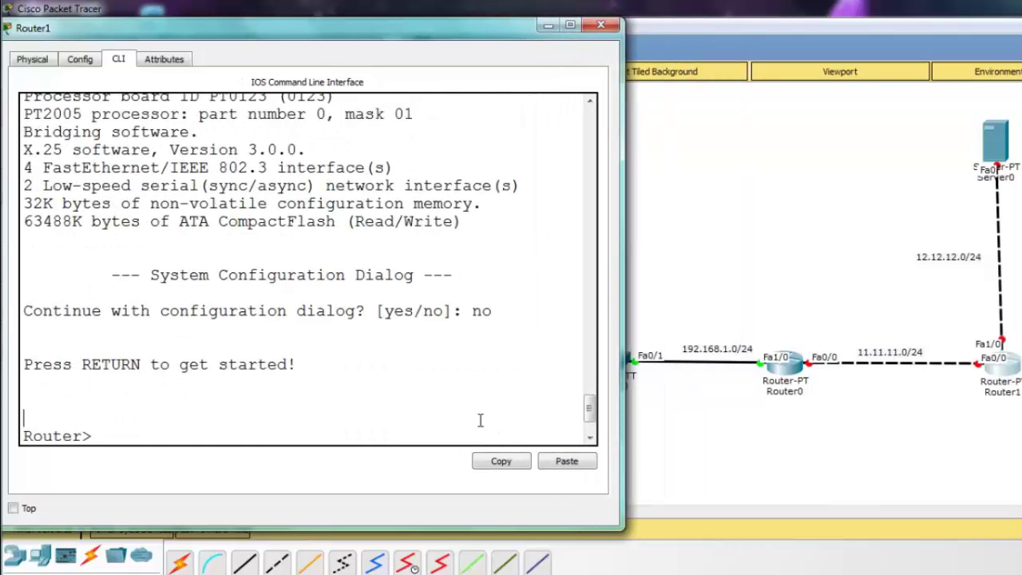
text(conf t)
key(Return)
key(Return)
key(Return)
key(Return)
key(Return)
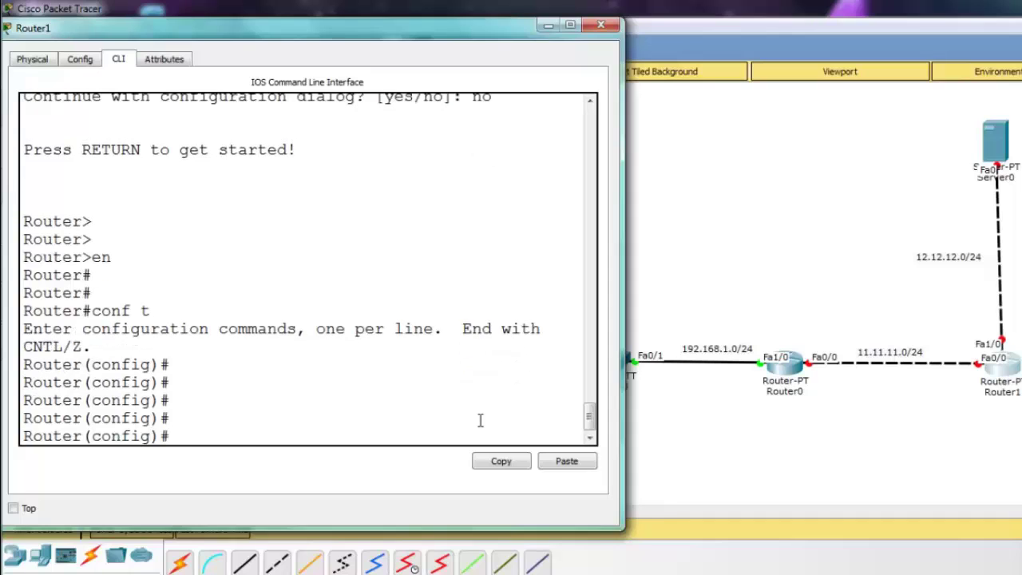
Set Router1's hostname to the same name that Router0 uses
text(h)
key(Tab)
text(Farhan)
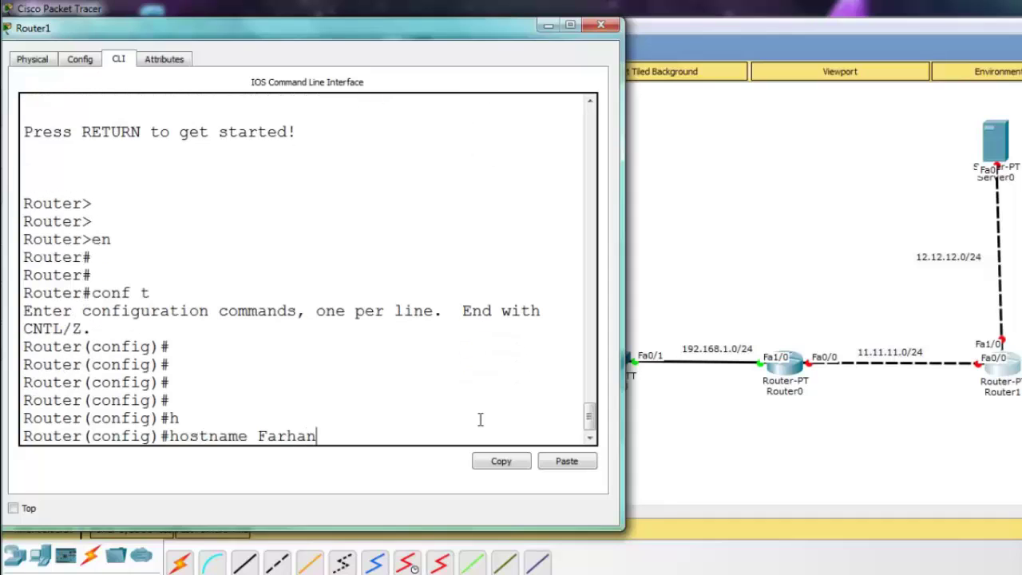
key(Return)
key(Return)
key(Return)
key(Return)
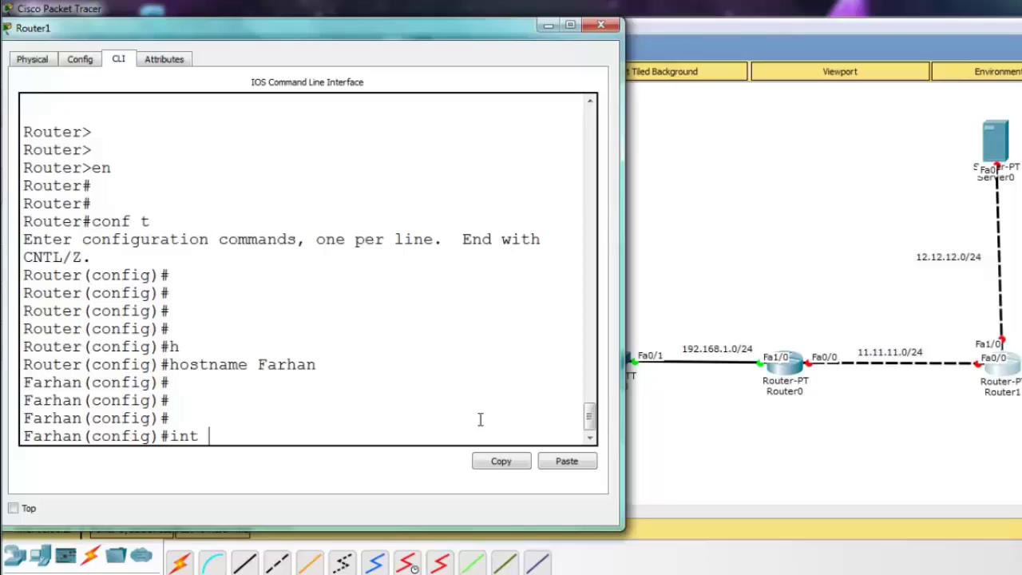
Assign IP address 11.11.11.2 with subnet mask 255.255.255.0 to interface fa0/0 on Router1
text(int fa0/0)
key(Return)
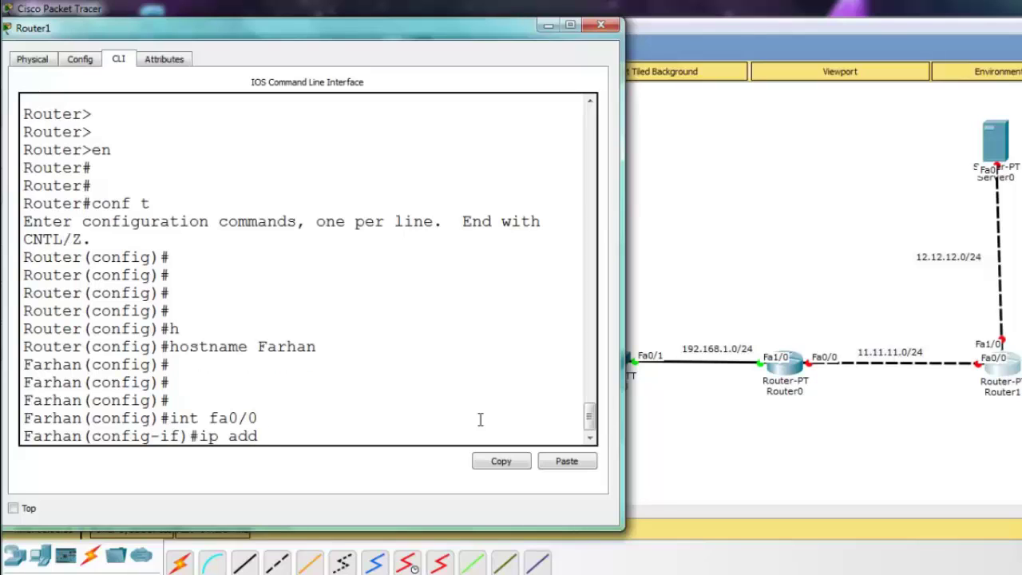
text(ip add 11.11.11.2)
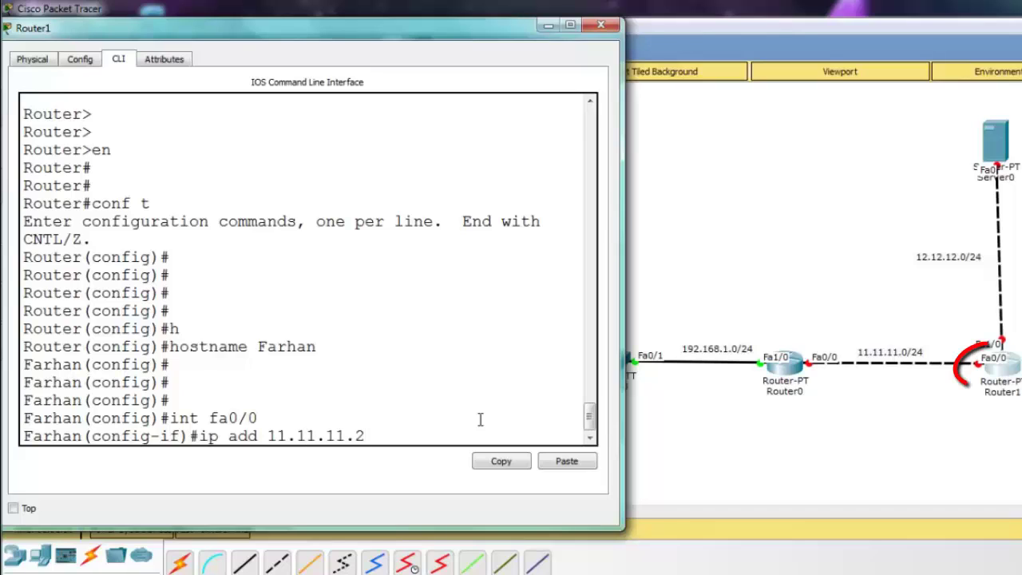
text( 255.255.255.)
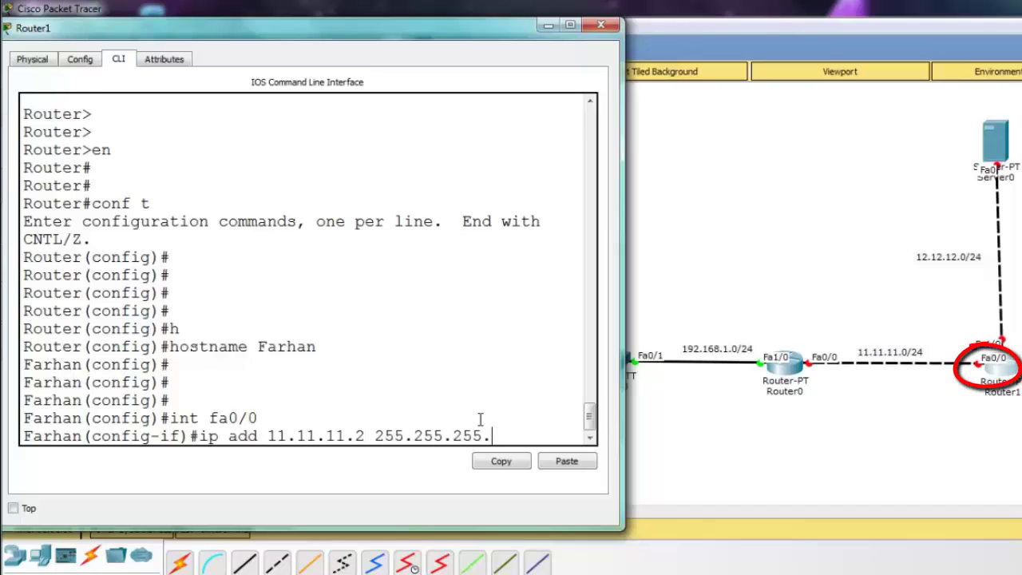
text(0)
key(Return)
Enable interface fa0/0 on Router1 with no shutdown
text(no shutd)
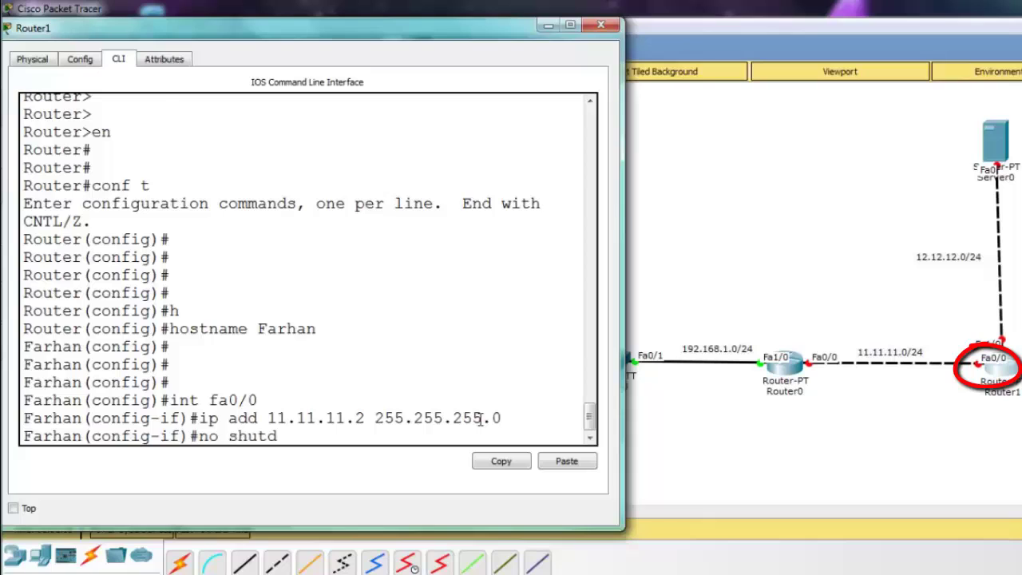
text(own)
key(Return)
key(Return)
Assign IP address 12.12.12.1 with subnet mask 255.255.255.0 to interface fa1/0 on Router1
text(in)
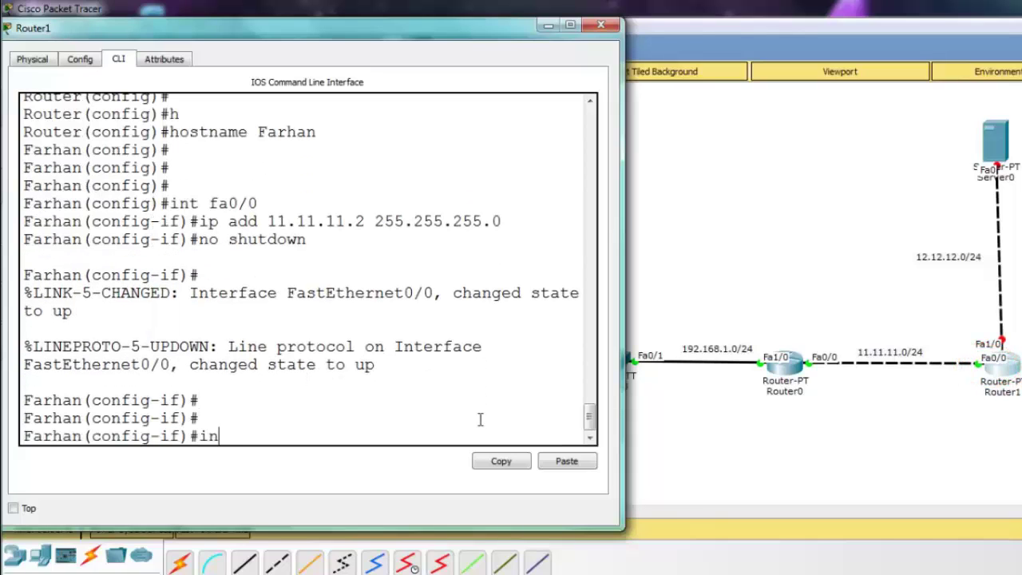
text(t fa1.0)
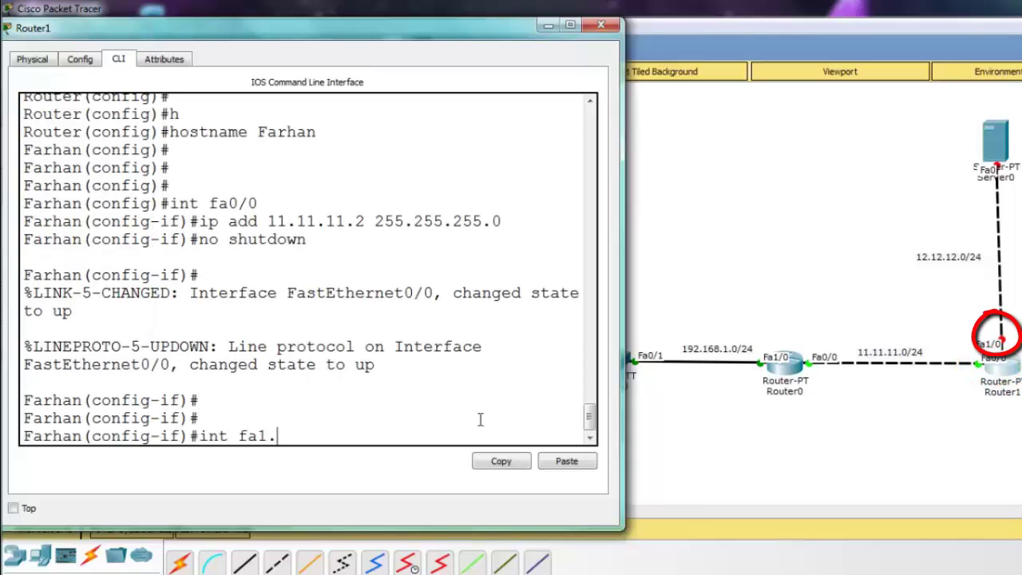
key(BackSpace)
key(BackSpace)
text(/0)
key(Return)
text(ip add)
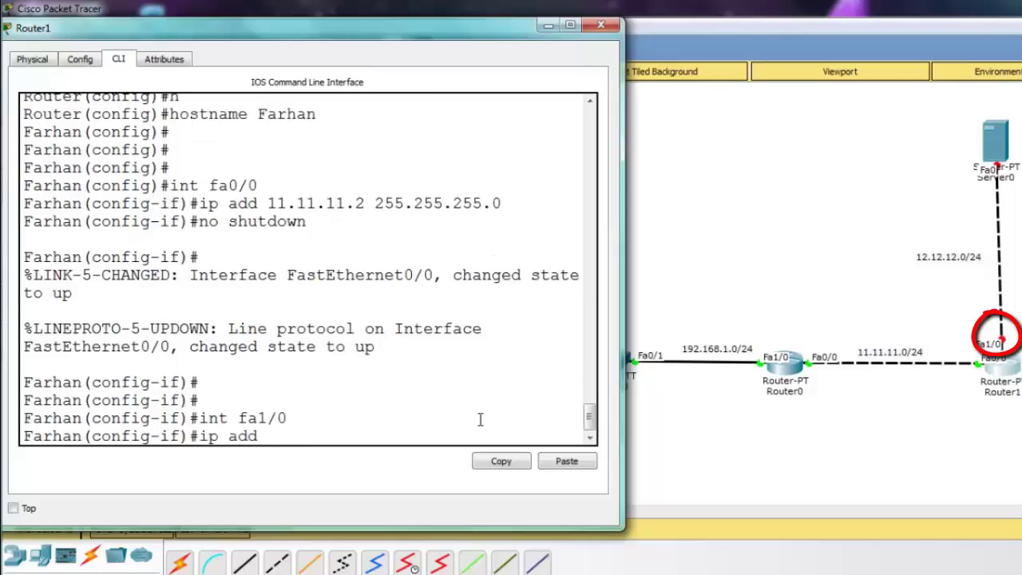
text( 12.12.12.1 255.255.)
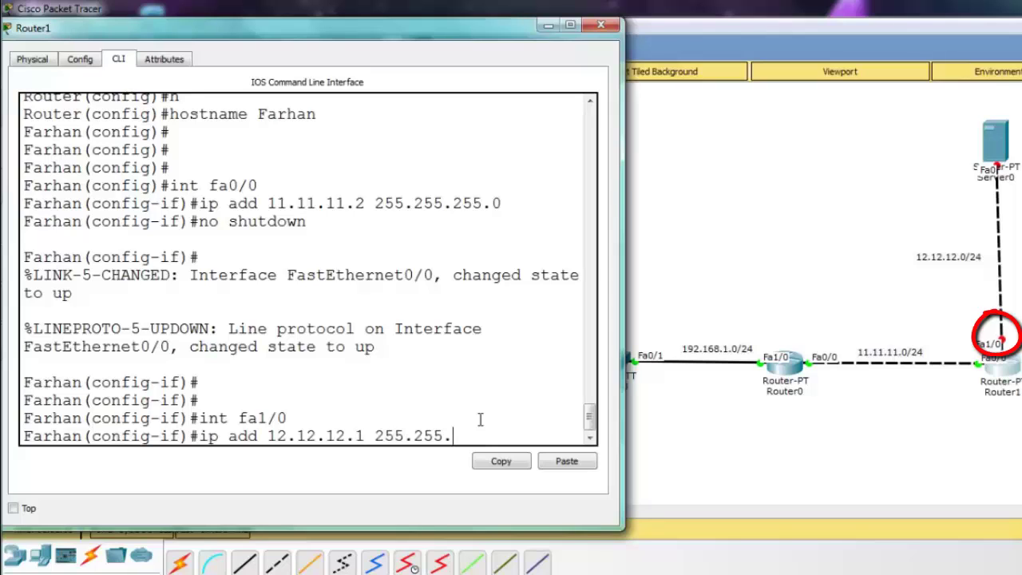
key(Return)
key(Return)
key(Return)
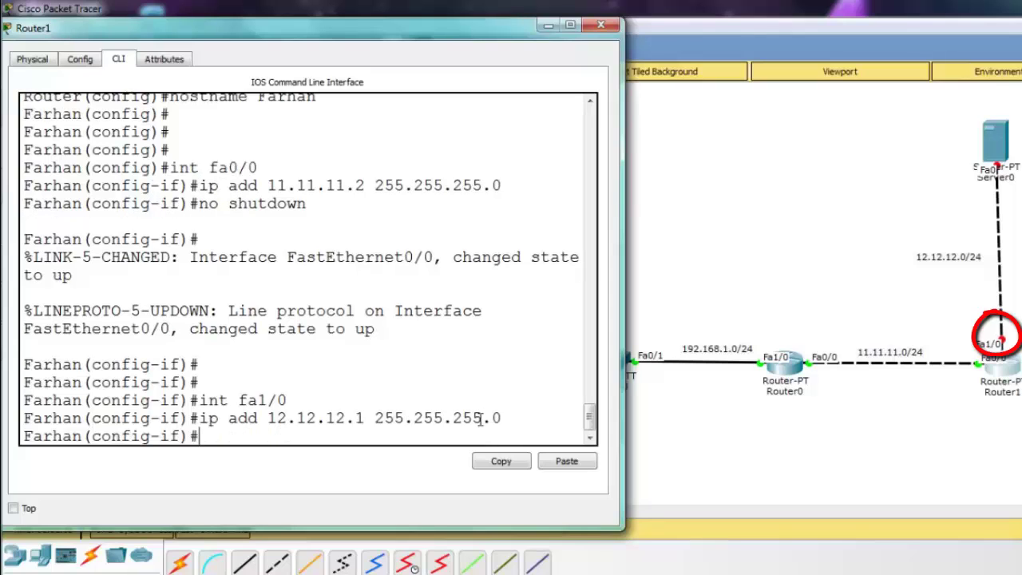
Enable interface fa1/0 on Router1 with no shutdown
text(no shutdo)
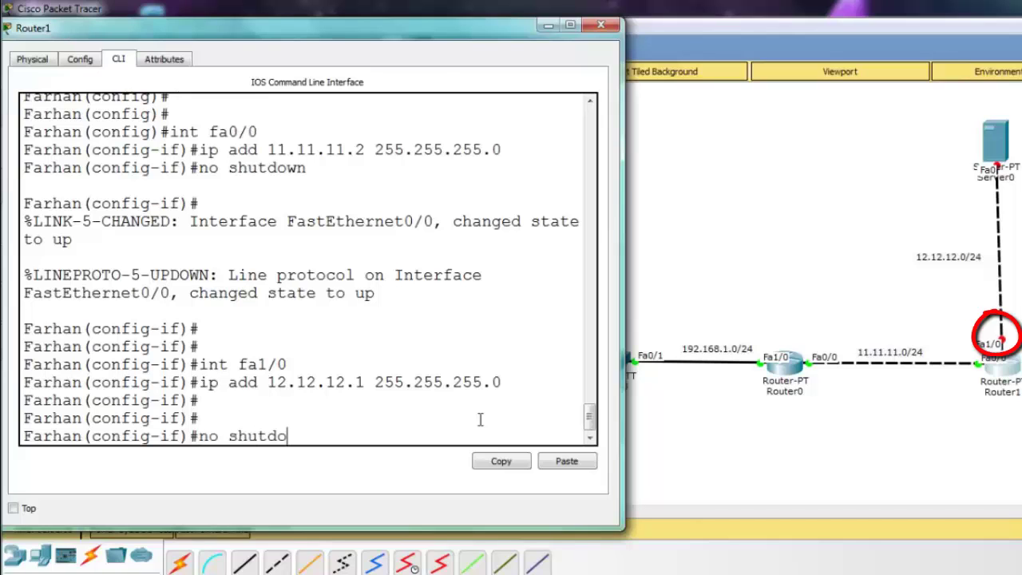
text(wn)
key(Return)
key(Return)
Exit interface configuration on Router1 and close its window
text(ex)
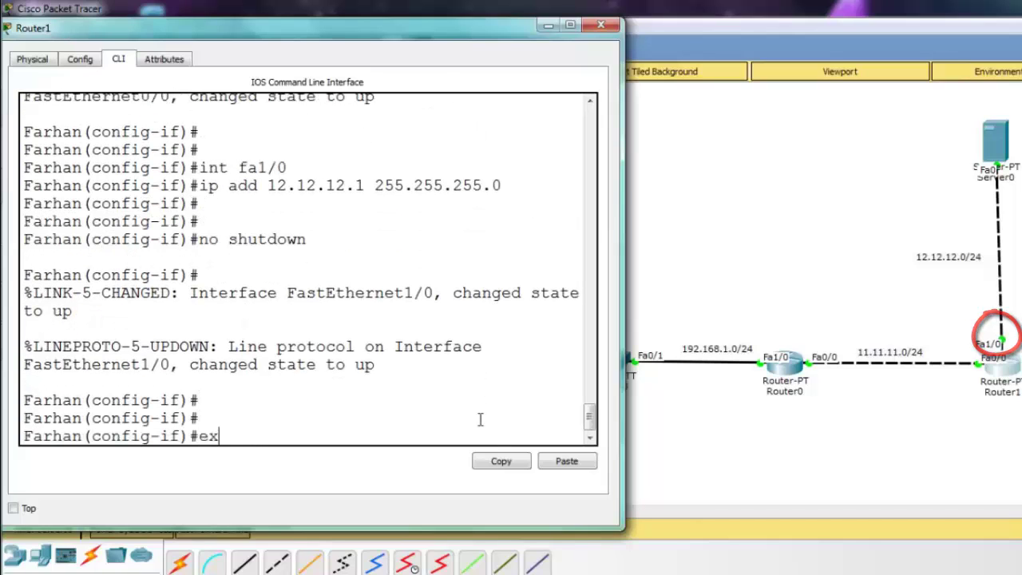
key(Return)
key(Return)
click(601, 25)
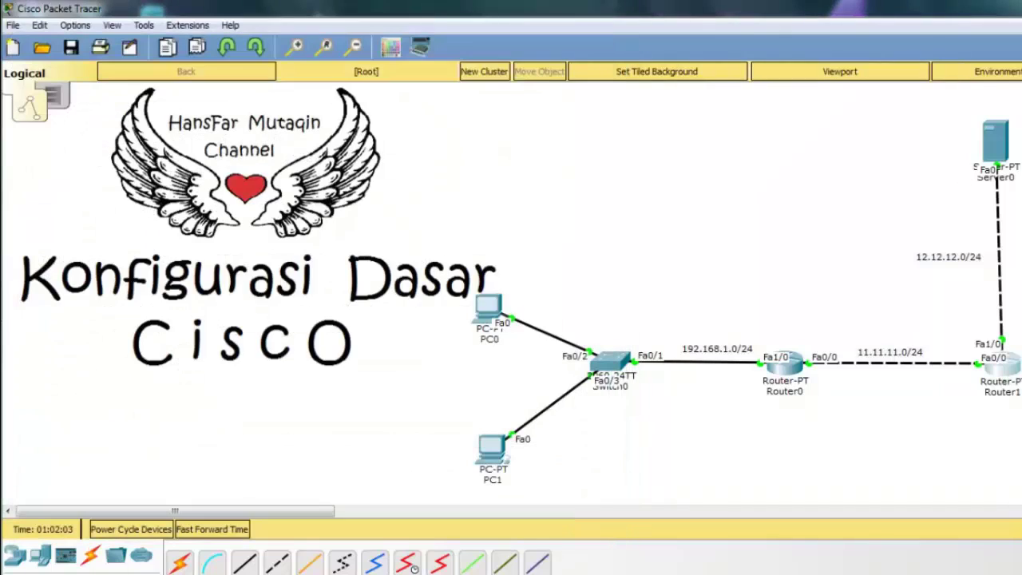
Add the text note "Konfigurasi Dynamic NAT with Overload" in the empty area above the link between Switch0 and Router0
click(689, 234)
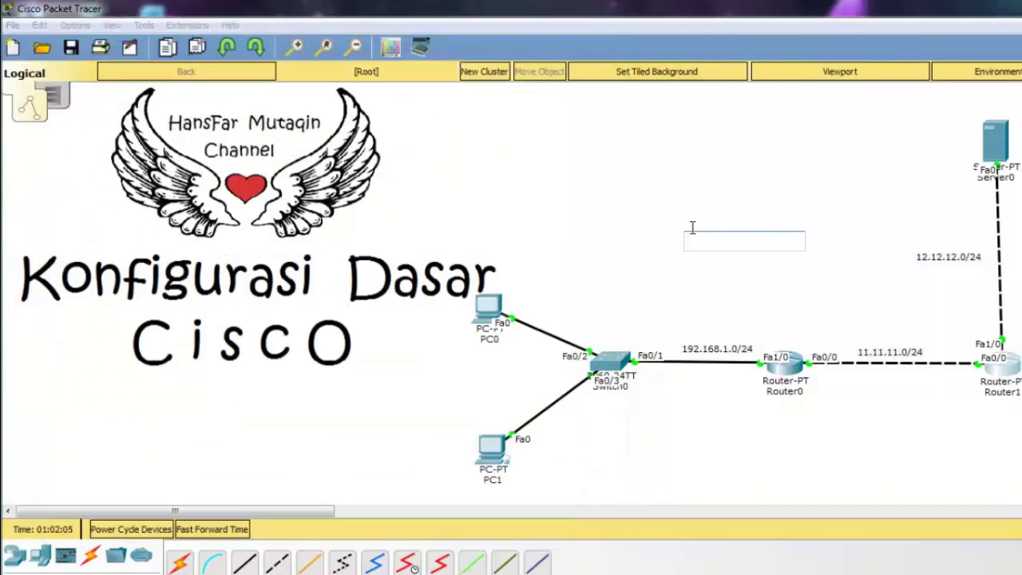
text(Konfigurasi Dyn)
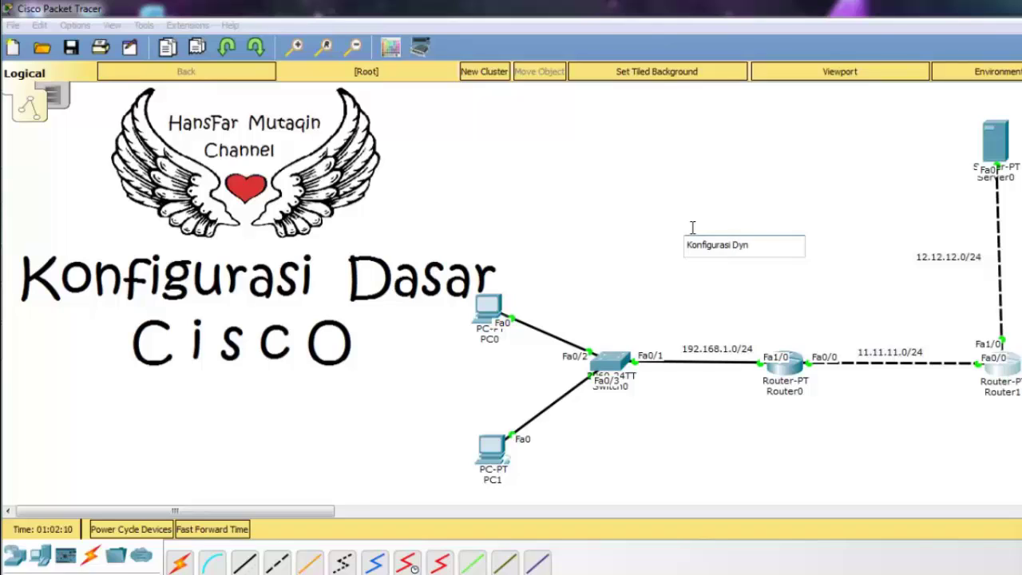
text(amic N)
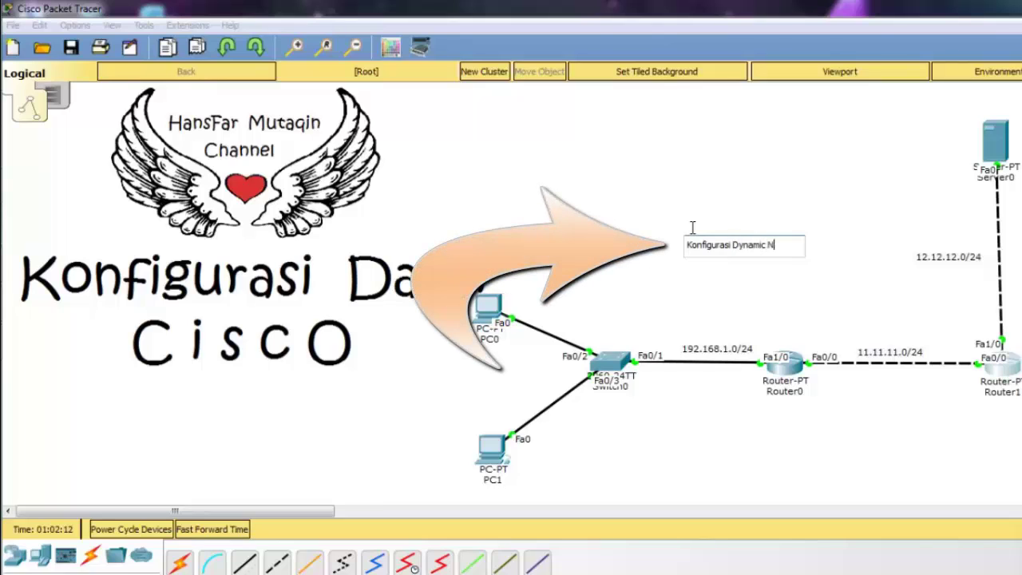
text(AT with Overload)
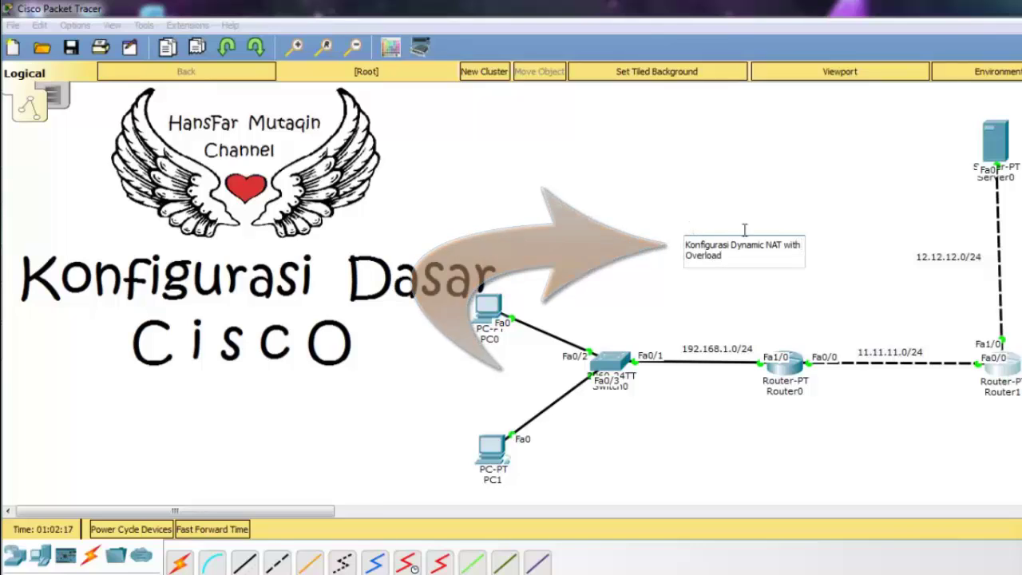
click(747, 298)
Shift the "Konfigurasi Dynamic NAT with Overload" note slightly left, away from the 12.12.12.0/24 label
click(414, 567)
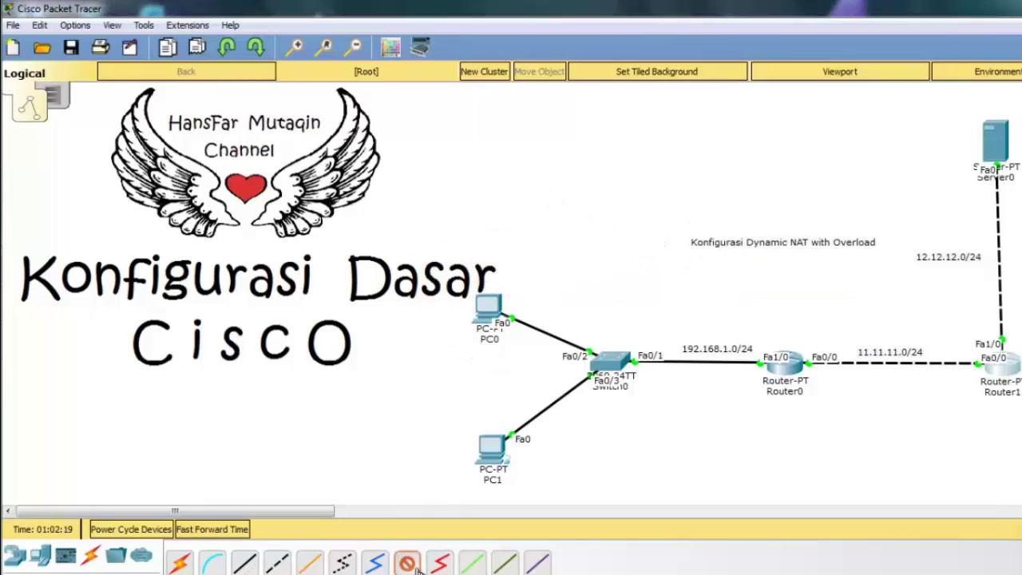
click(414, 567)
drag(851, 248, 814, 244)
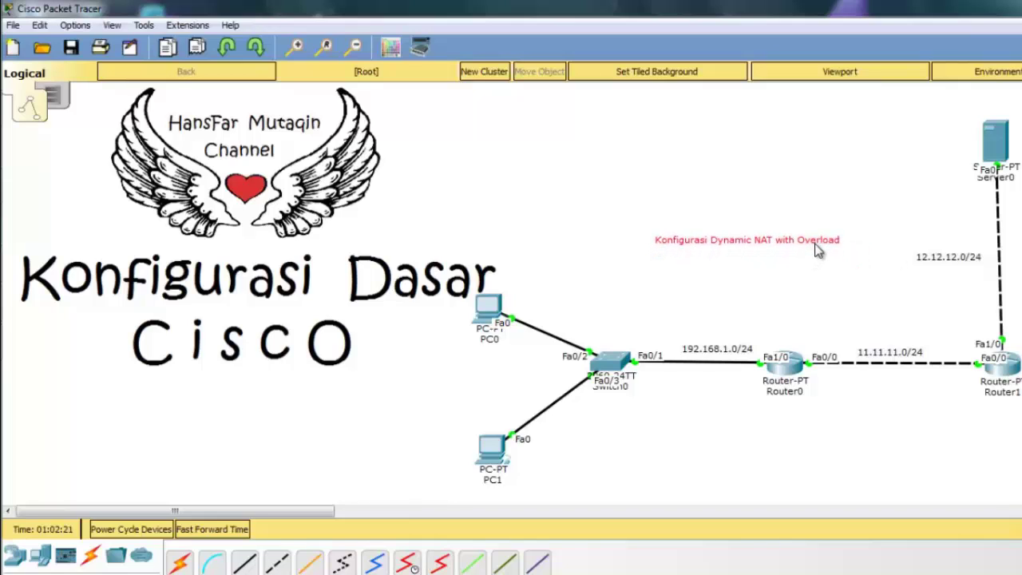
drag(450, 262, 548, 488)
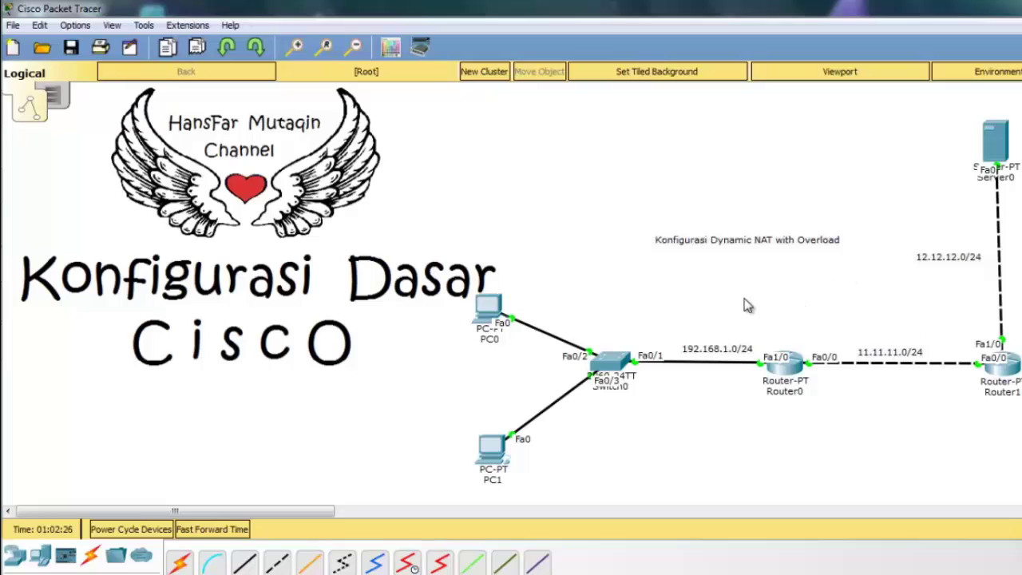
drag(743, 302, 832, 437)
drag(927, 431, 1016, 106)
click(507, 279)
drag(456, 262, 631, 487)
drag(731, 298, 865, 473)
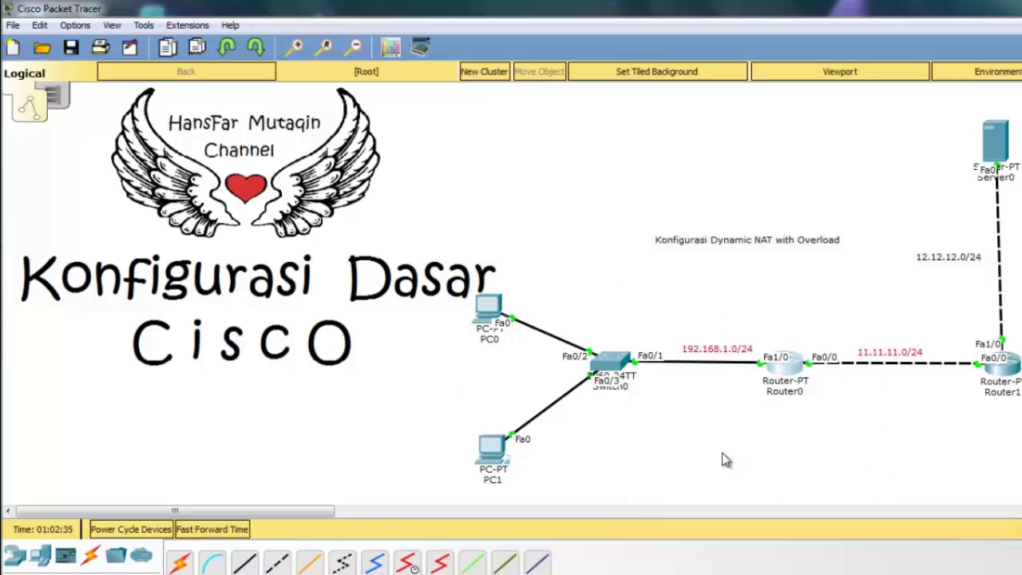
click(734, 310)
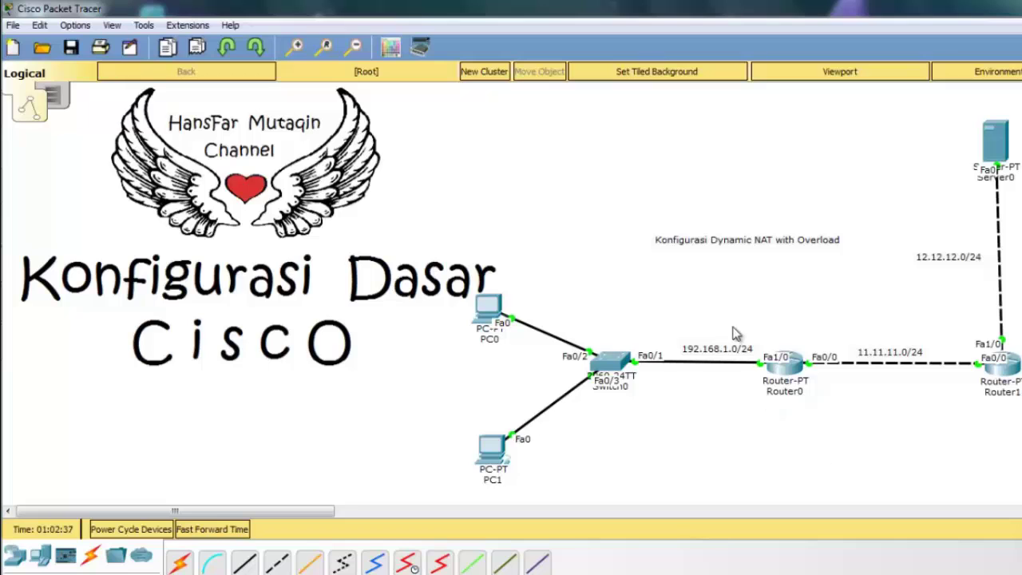
drag(722, 306, 837, 457)
Check the IP address, subnet mask and default gateway in PC0's IP configuration, and close its window
click(488, 309)
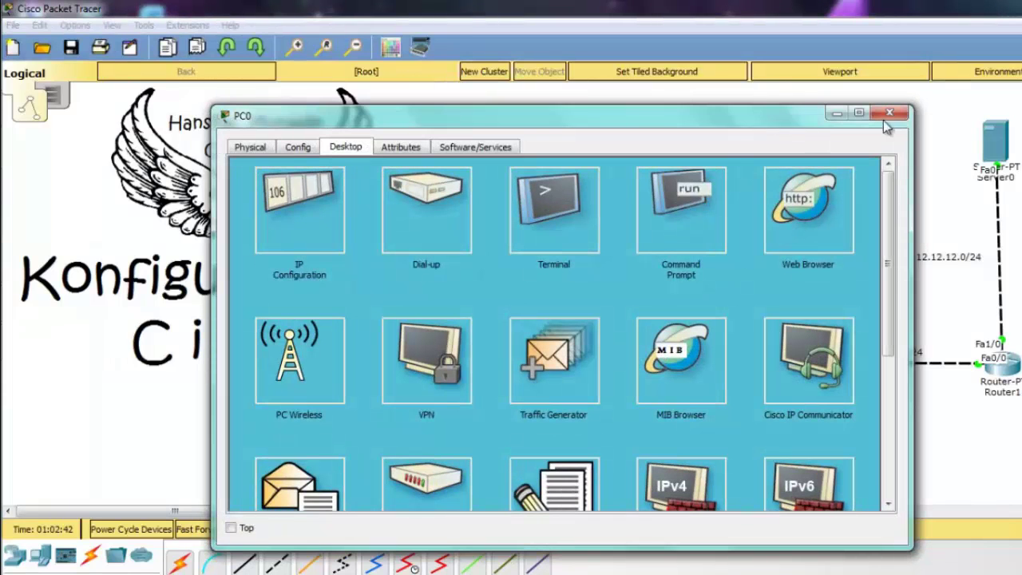
click(885, 116)
click(485, 316)
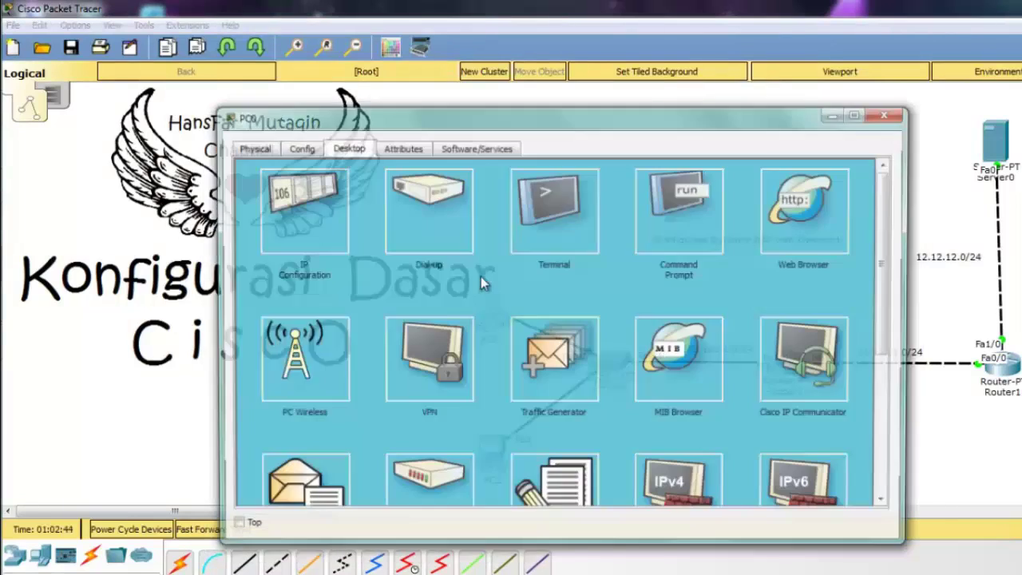
drag(797, 117, 639, 112)
click(118, 212)
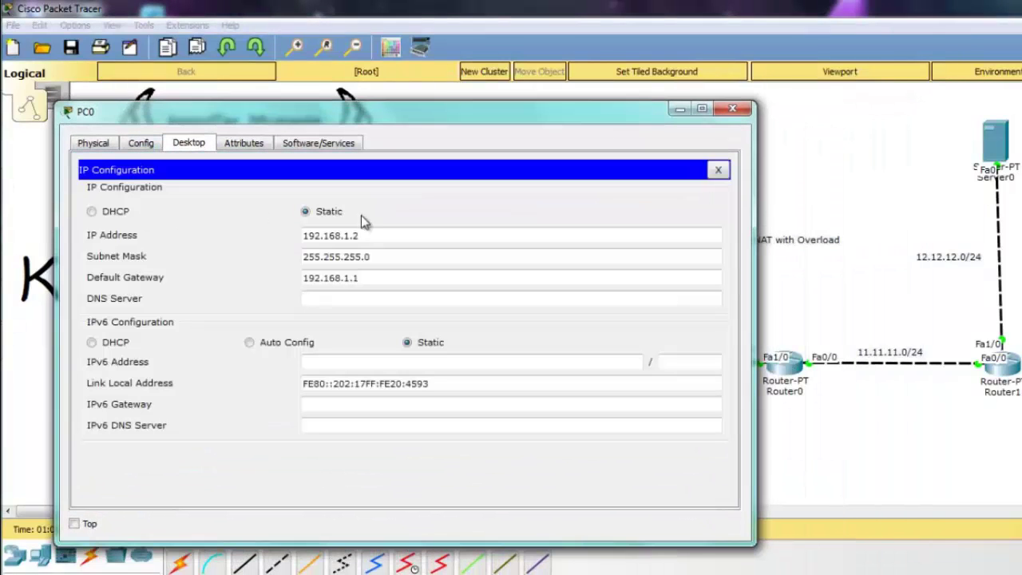
key(Tab)
key(Tab)
key(Tab)
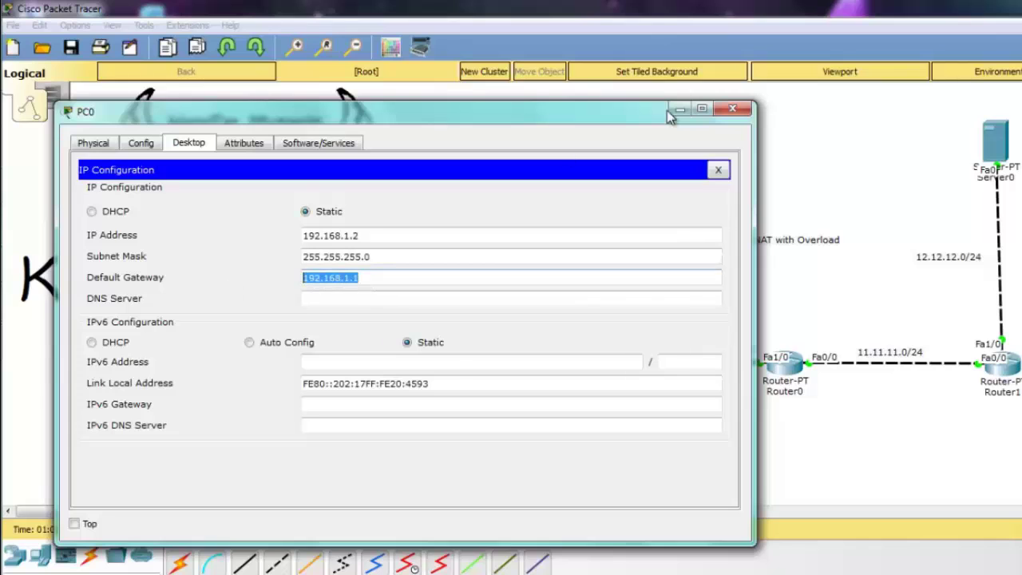
click(733, 109)
Check the IP address, subnet mask and default gateway in PC1's IP configuration, and close its window
click(486, 321)
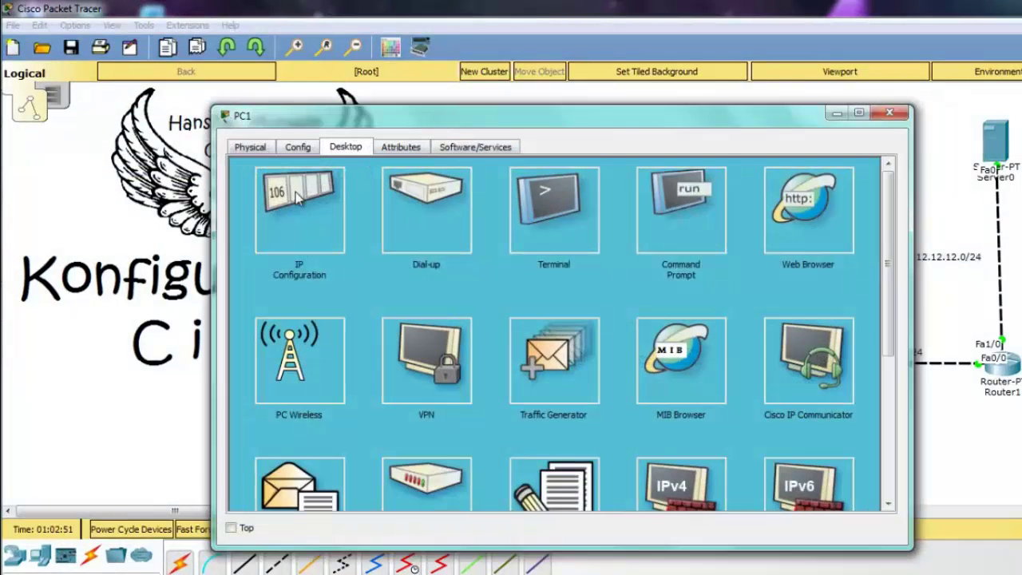
click(297, 198)
drag(526, 240, 439, 246)
drag(541, 264, 425, 280)
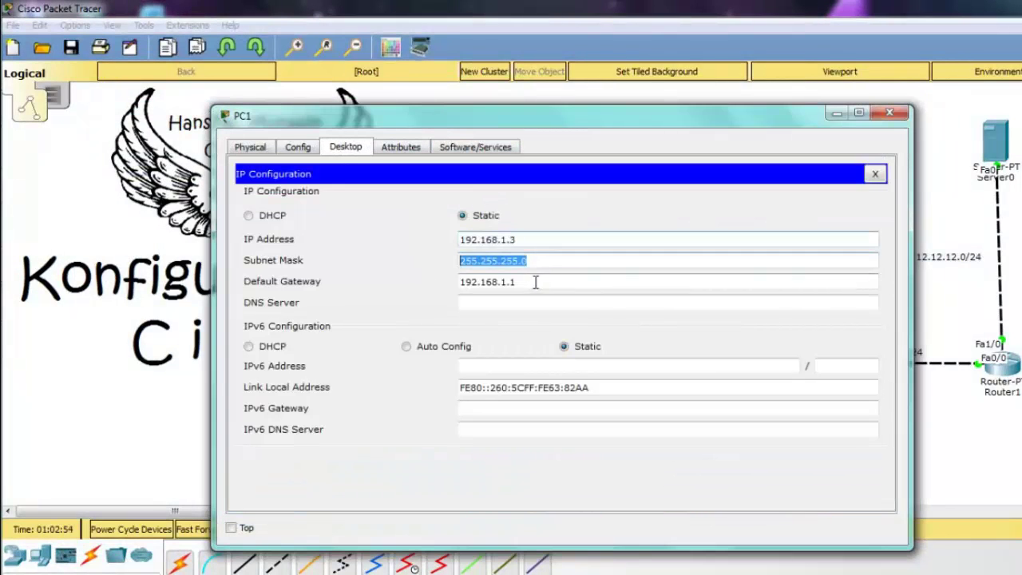
drag(535, 282, 447, 284)
click(889, 112)
Check the IP address, subnet mask and default gateway in Server0's IP configuration, and close its window
click(996, 140)
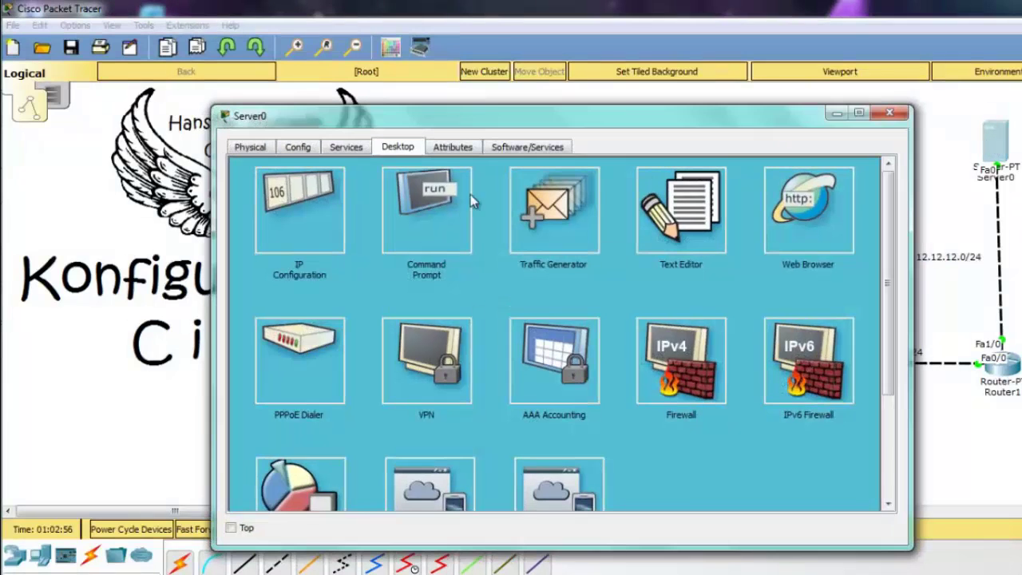
click(318, 203)
drag(532, 258, 447, 259)
drag(566, 272, 426, 285)
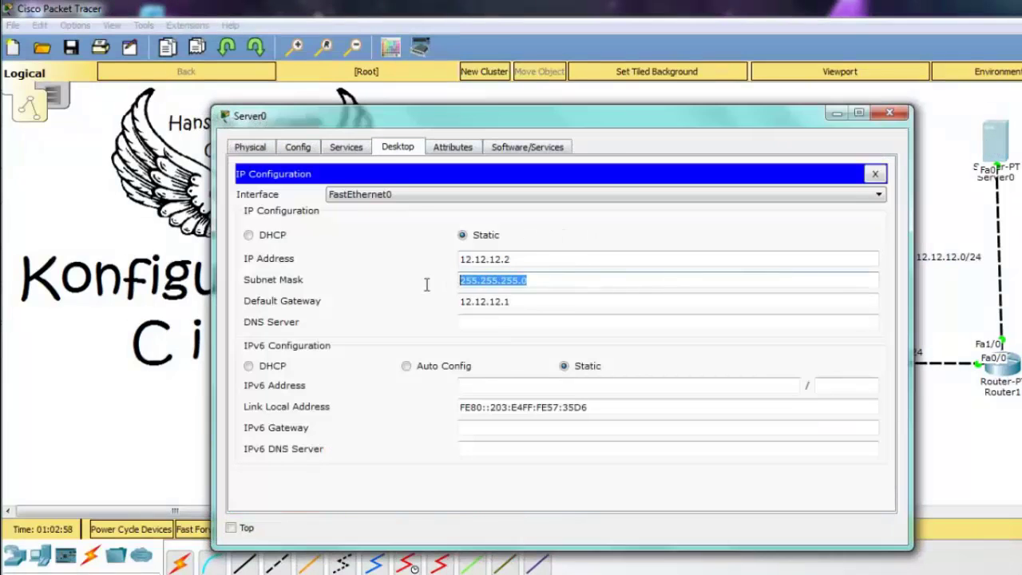
drag(535, 301, 418, 306)
click(889, 112)
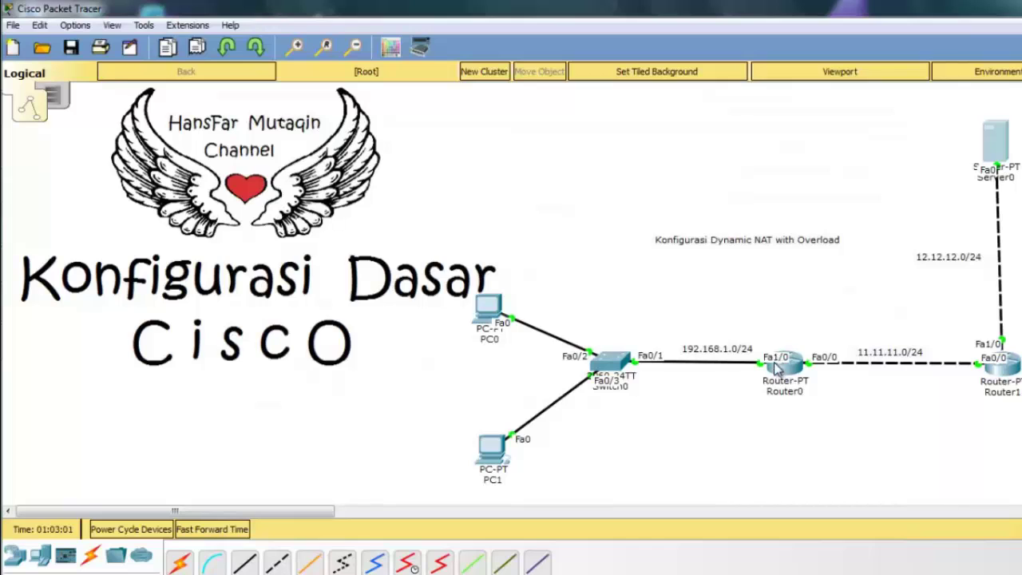
Reopen Router0's command line in an enlarged window beside the topology and bring up a fresh global configuration prompt
click(778, 367)
drag(559, 116, 222, 29)
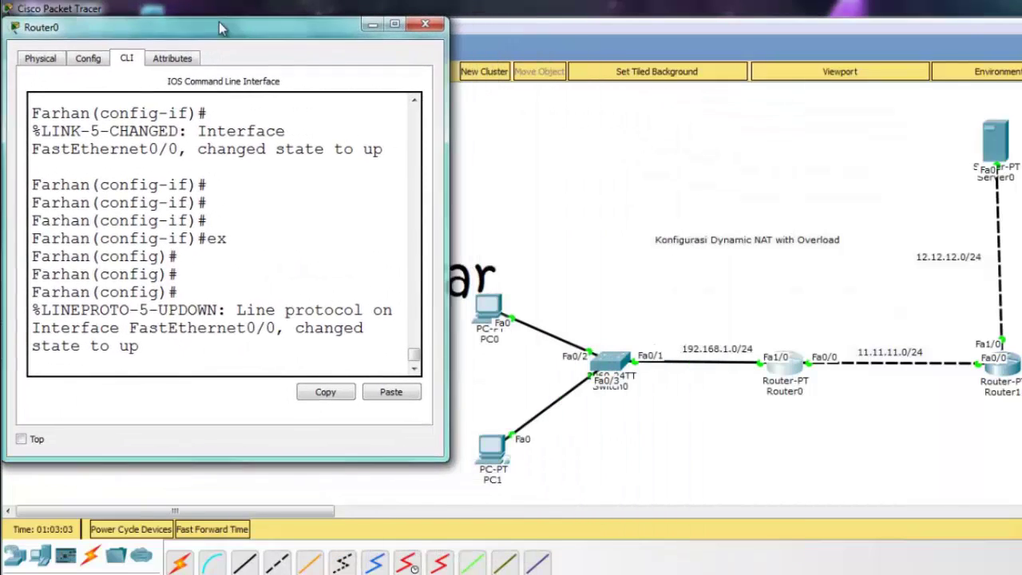
drag(448, 460, 619, 513)
click(434, 328)
key(Return)
key(Return)
key(Return)
key(Return)
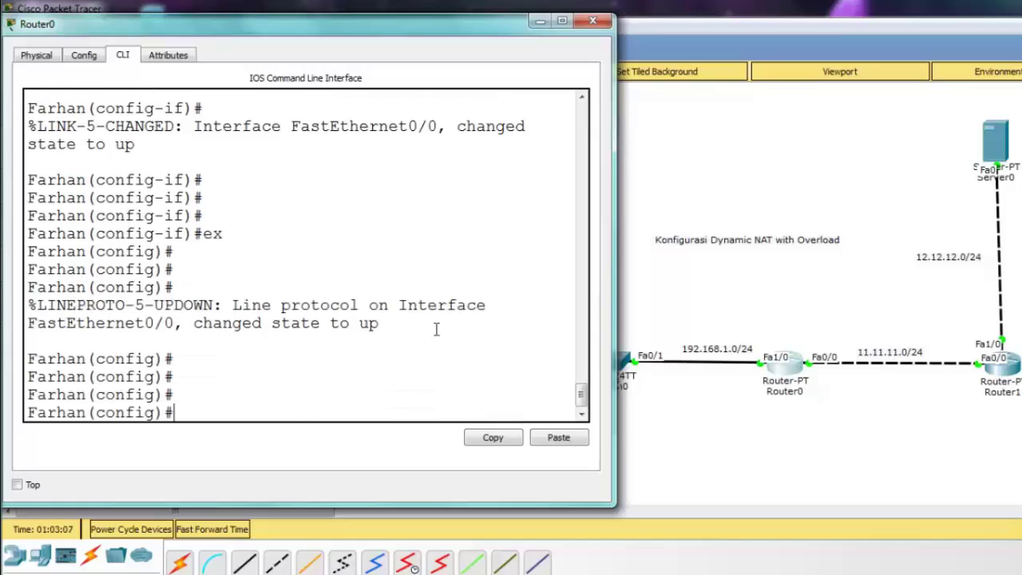
key(Return)
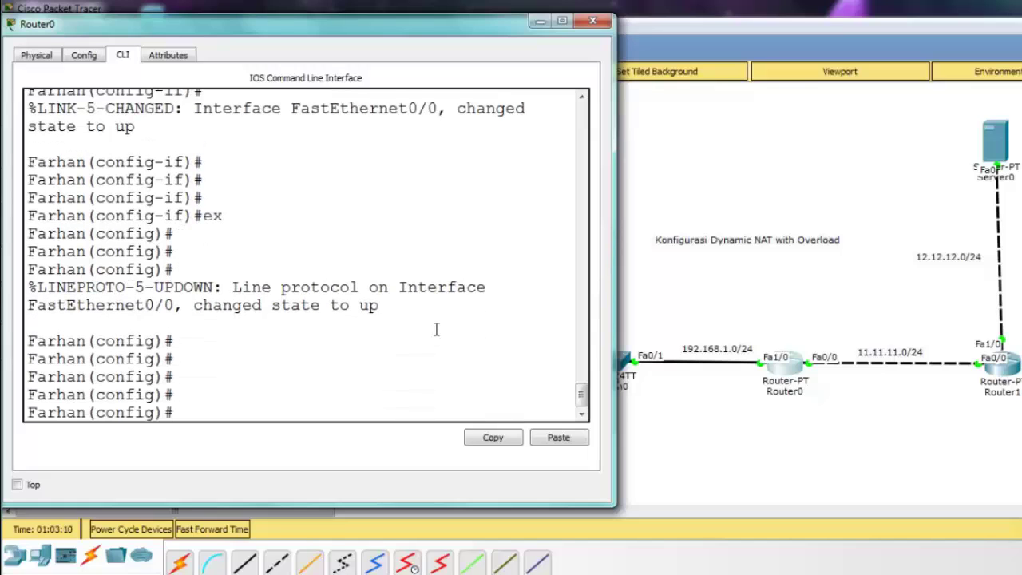
Add a default static route on Router0 for 0.0.0.0 0.0.0.0 with next hop 11.11.11.2
key(Return)
key(Return)
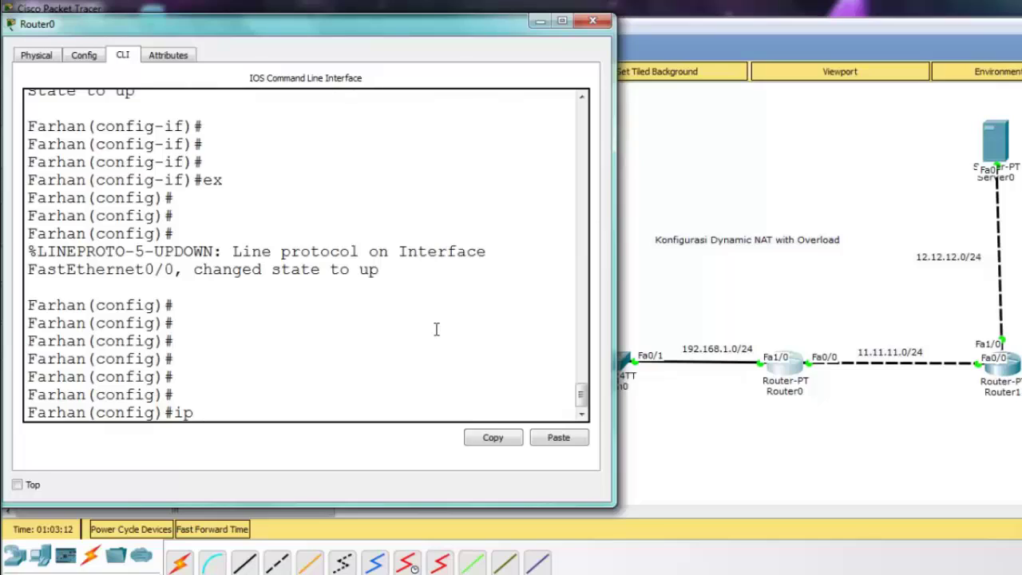
text(route 0.0.0.0 0.0)
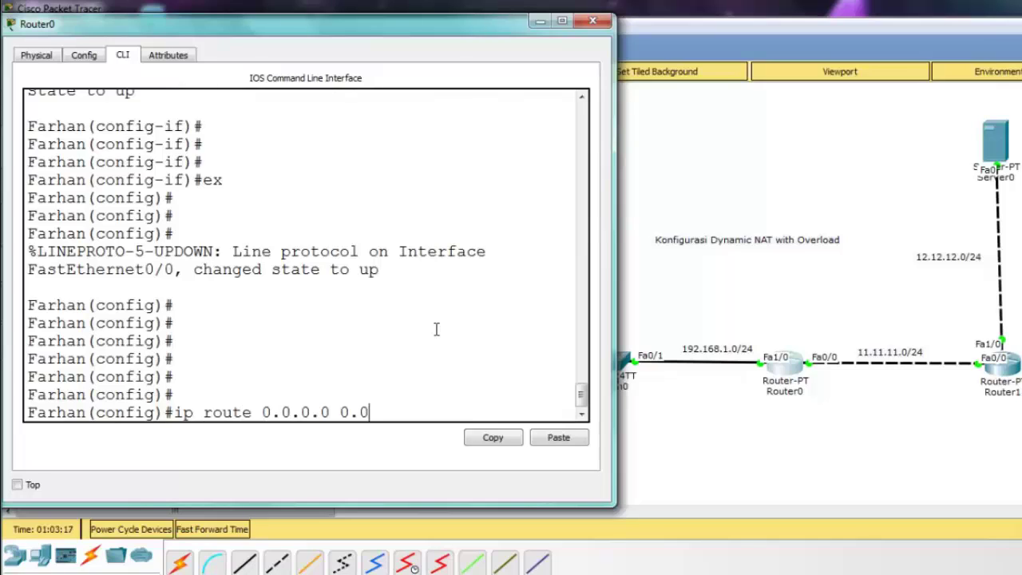
text(.0.0 )
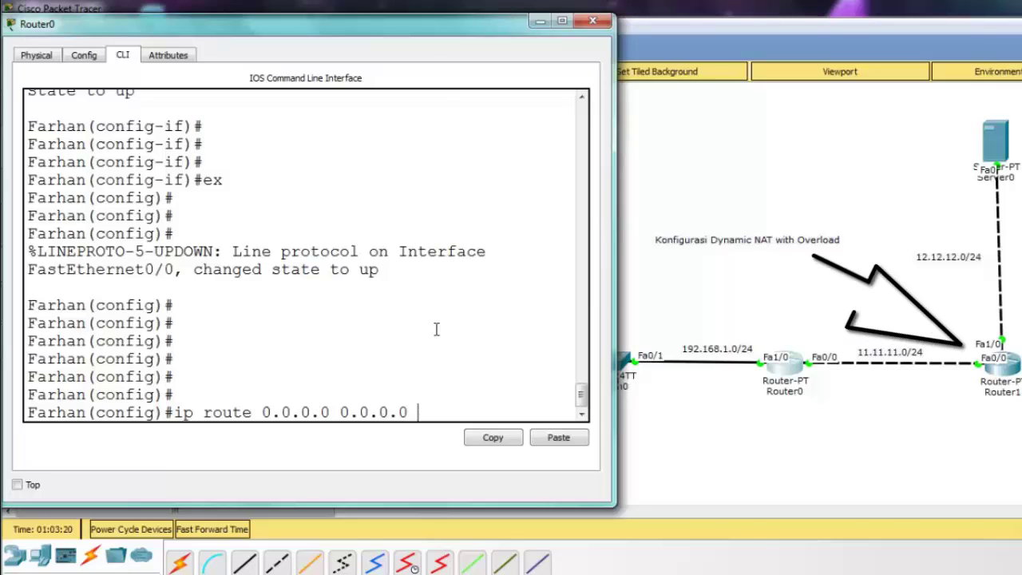
text(11.11.11.2)
key(Return)
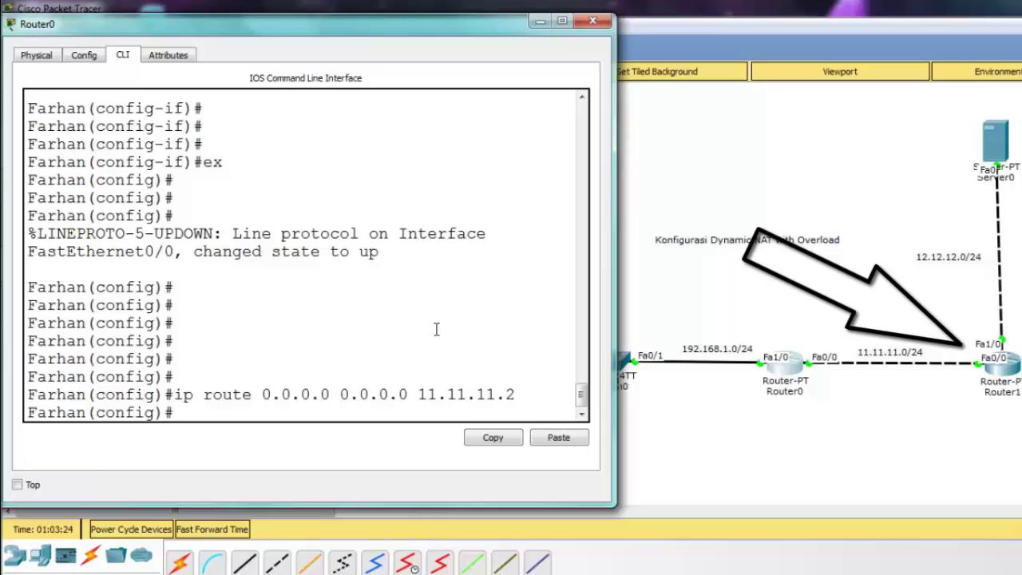
Create standard access list 1 on Router0 permitting network 192.168.1.0 with wildcard mask 0.0.0.255
text(ac)
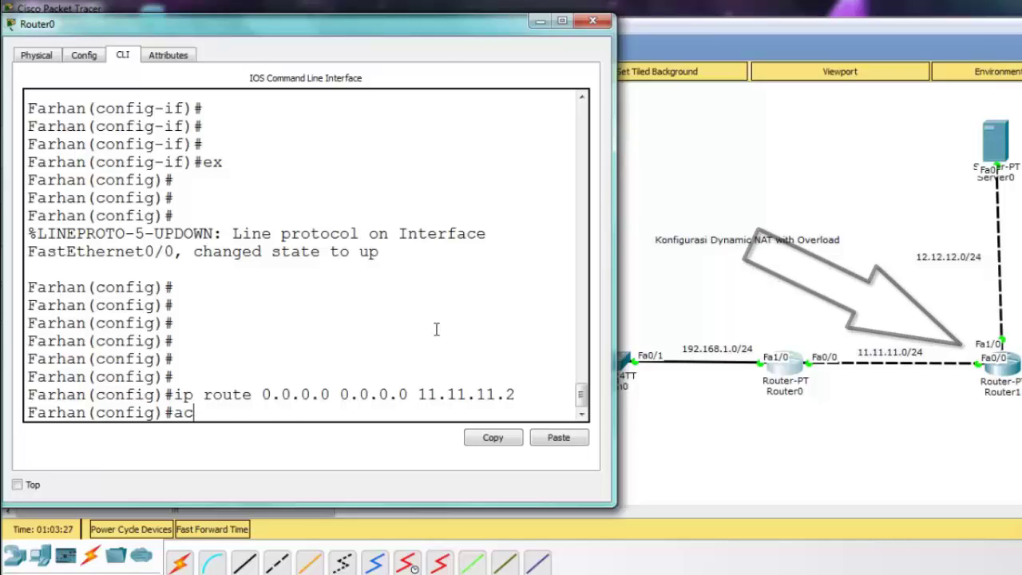
key(Tab)
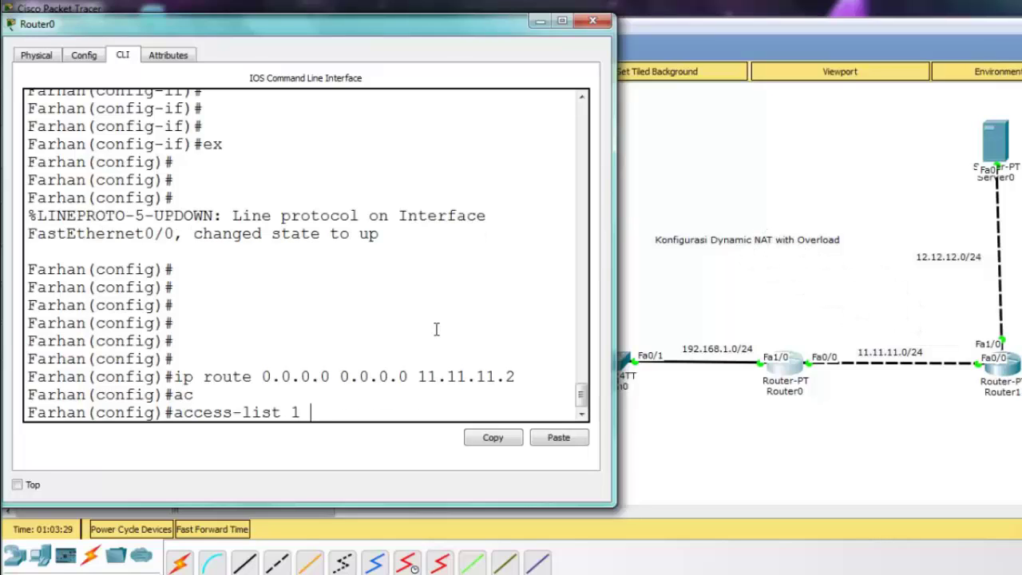
text(1 permit )
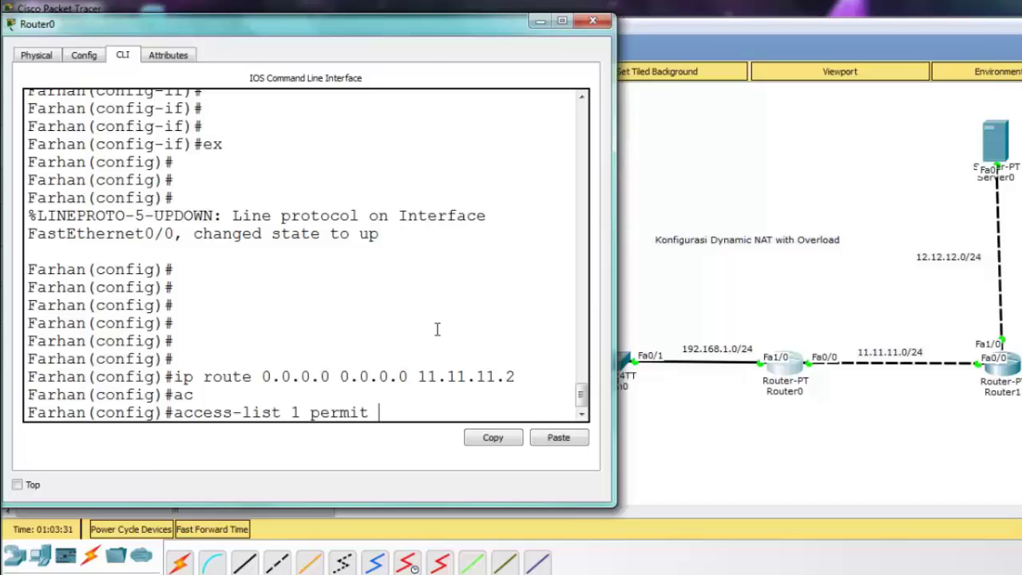
text(192.168.1.0)
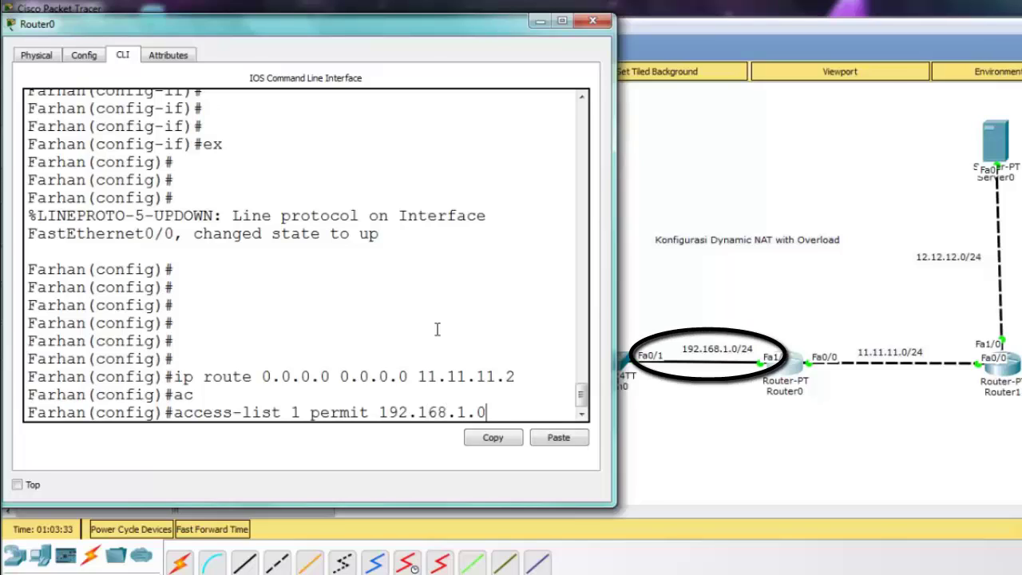
text( 255.255.255)
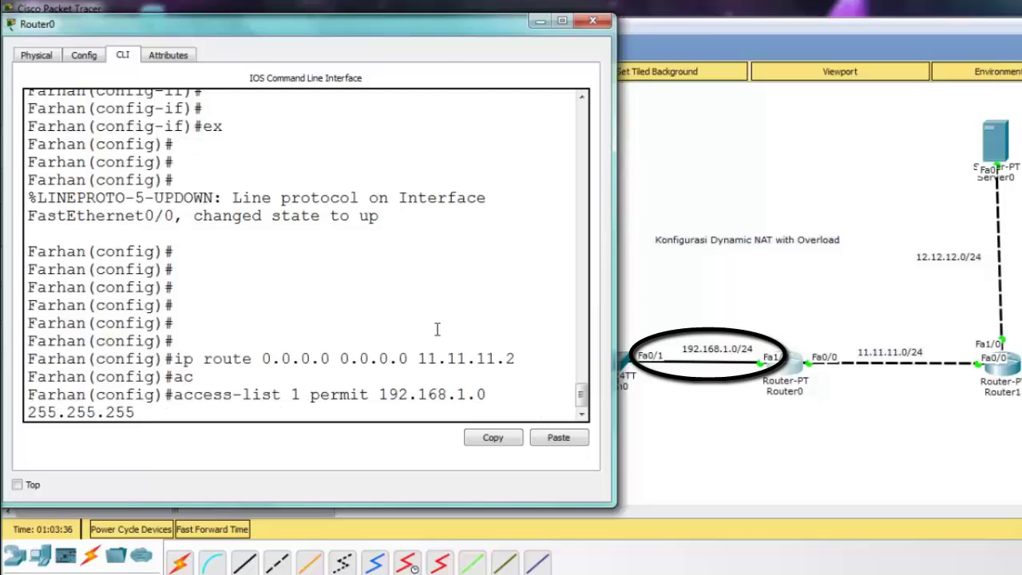
key(BackSpace)
key(BackSpace)
key(BackSpace)
key(BackSpace)
key(BackSpace)
key(BackSpace)
key(BackSpace)
key(BackSpace)
key(BackSpace)
key(BackSpace)
key(BackSpace)
key(BackSpace)
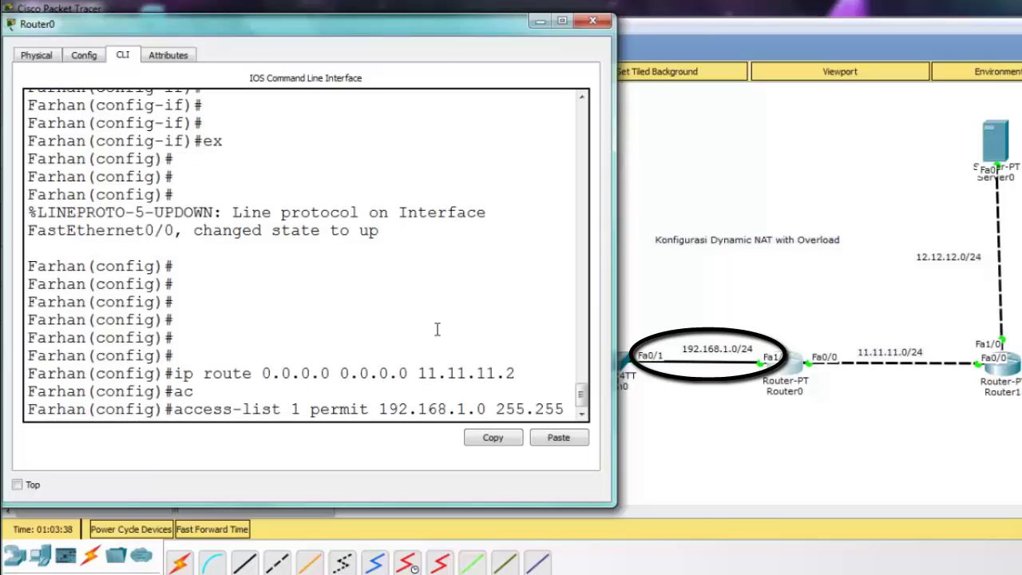
key(BackSpace)
key(BackSpace)
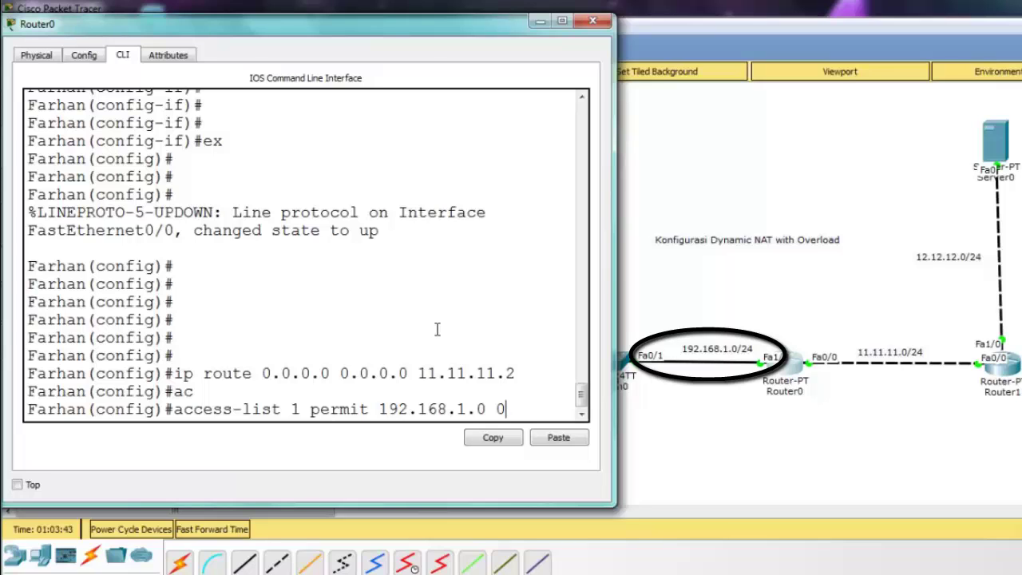
text(.0 0.0.0.255)
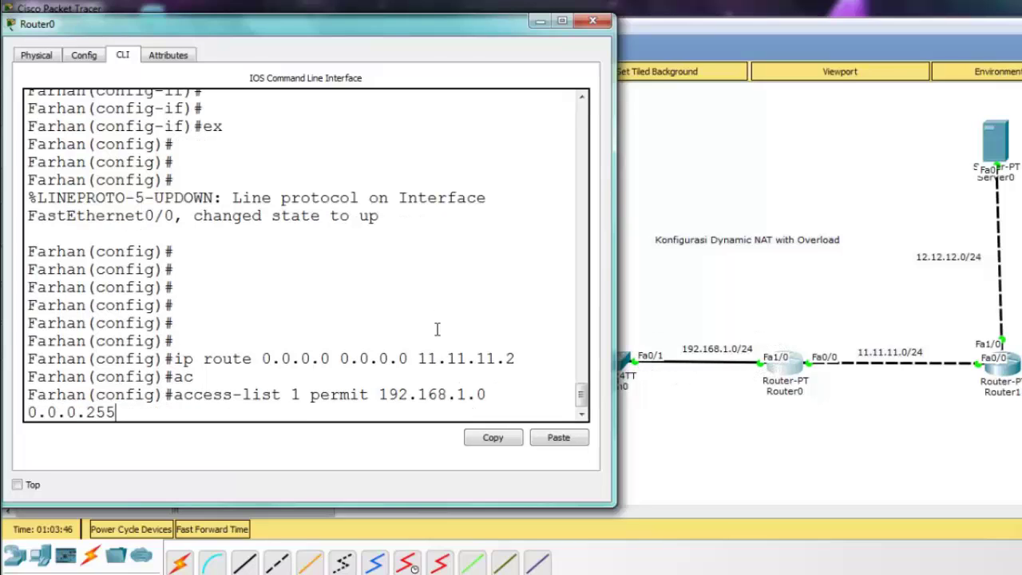
key(Return)
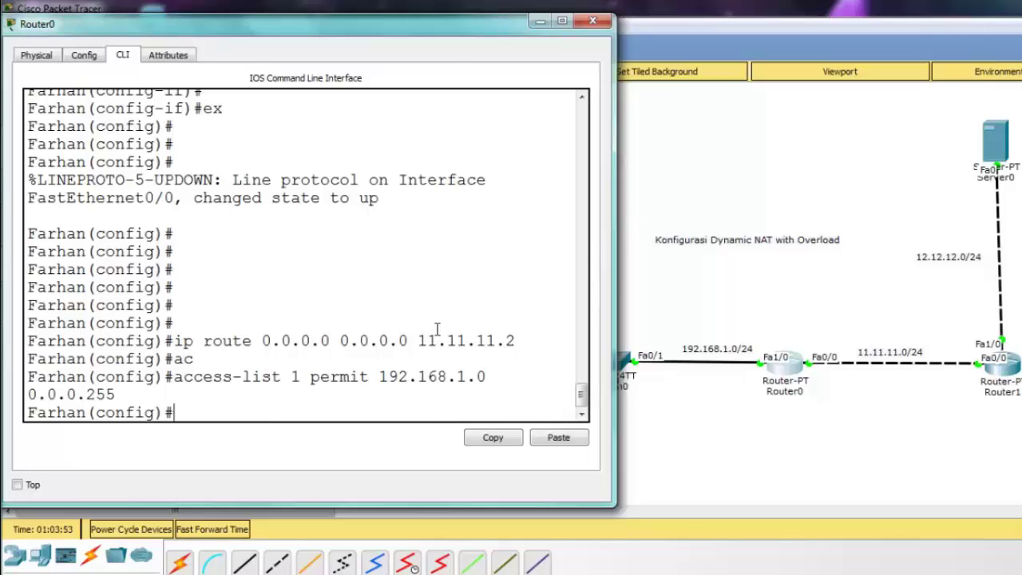
Configure NAT inside source translation for access list 1 on interface fa0/0 with overload
text(ip nat ins)
key(Tab)
text(s)
key(Tab)
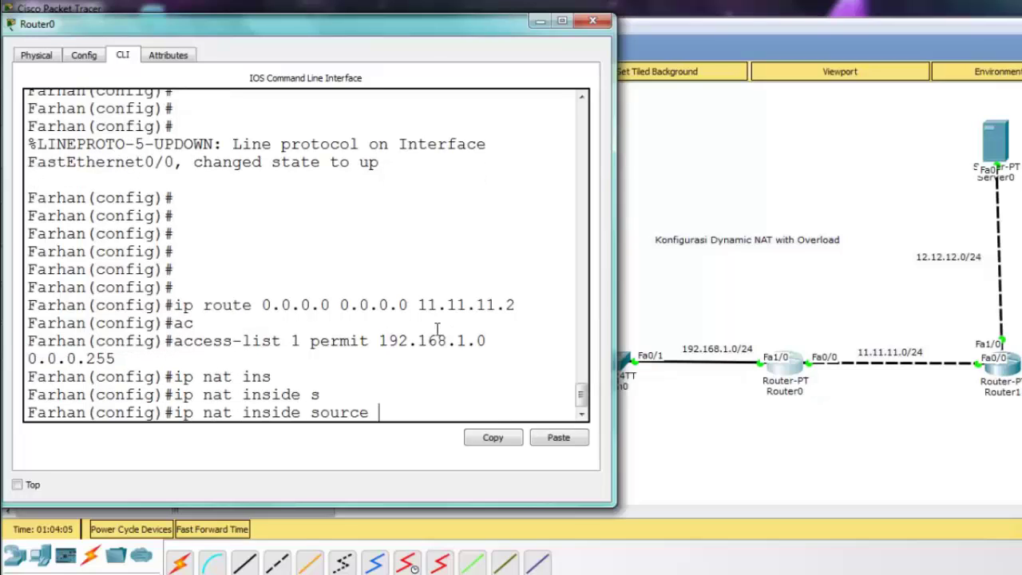
text(list 1 interface)
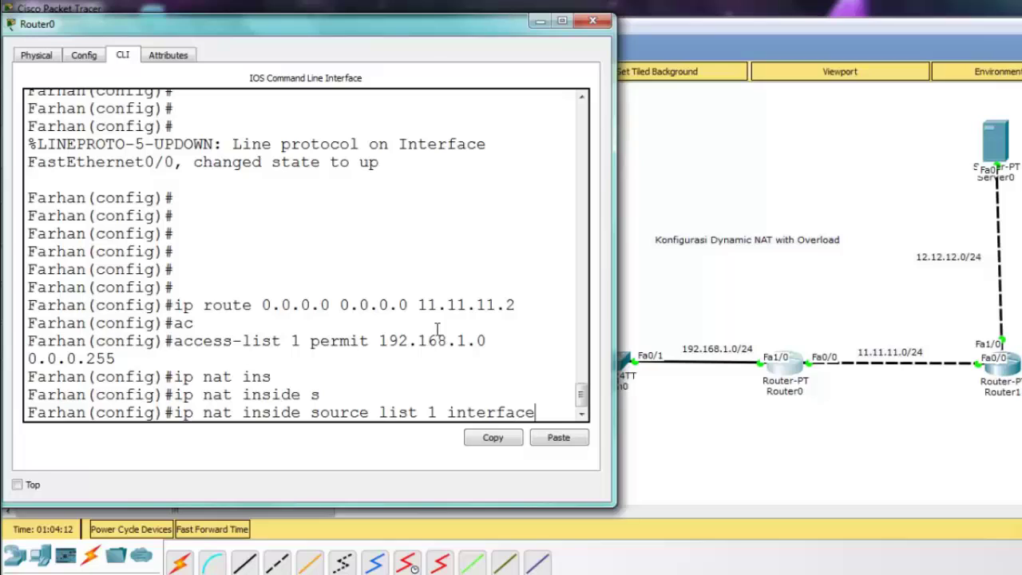
text( fa0)
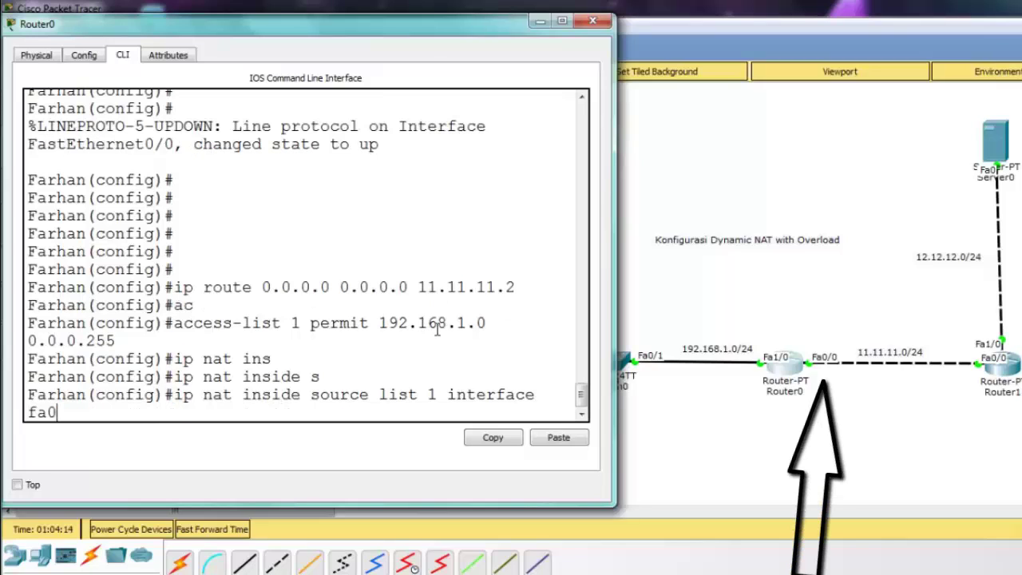
text(/0 overload)
key(Return)
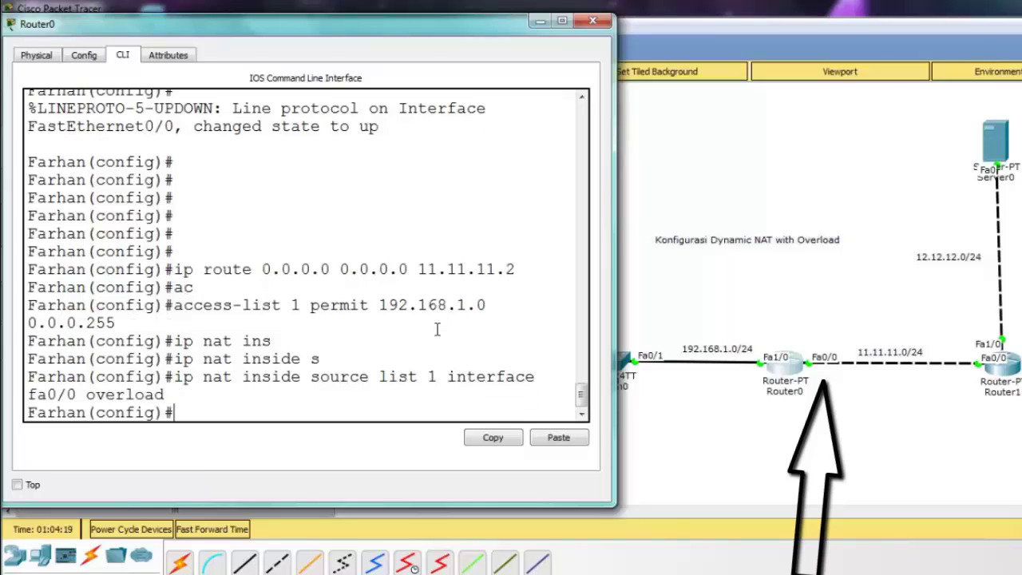
Mark Router0's LAN-side interface fa1/0 as NAT inside
text(i)
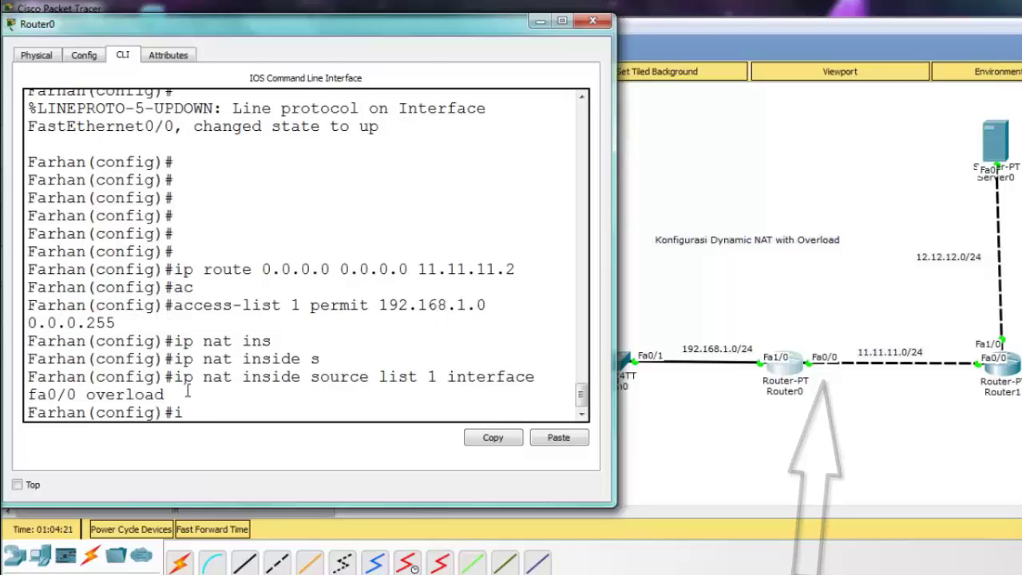
text(nt fa1)
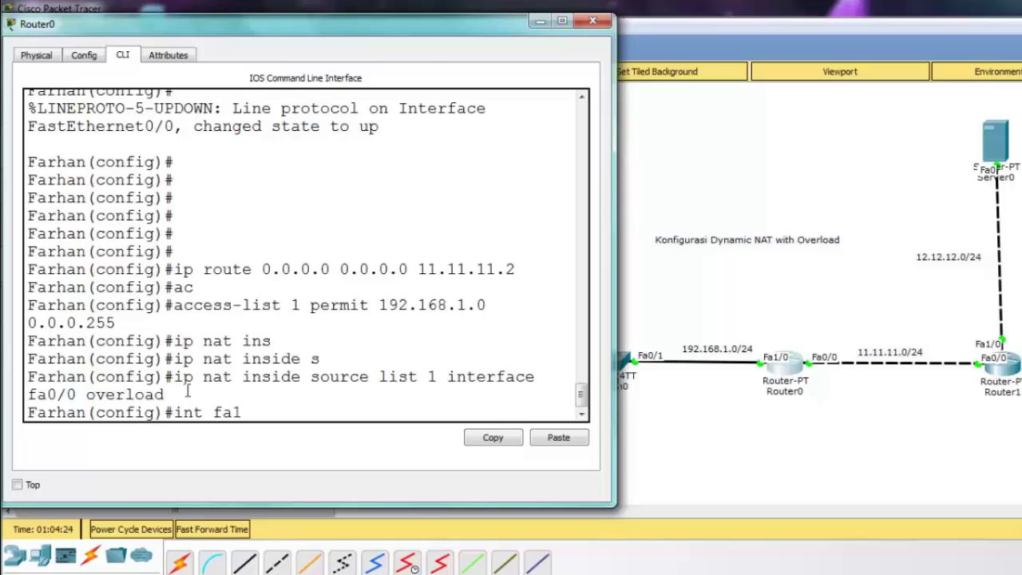
text(/0)
key(Return)
text(ip nat ins)
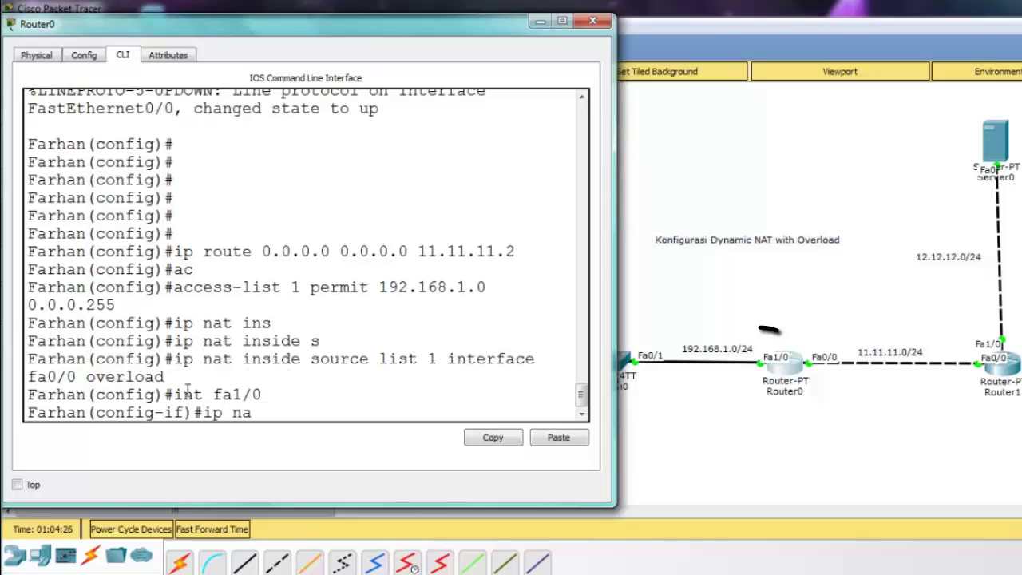
key(BackSpace)
key(BackSpace)
text(ns)
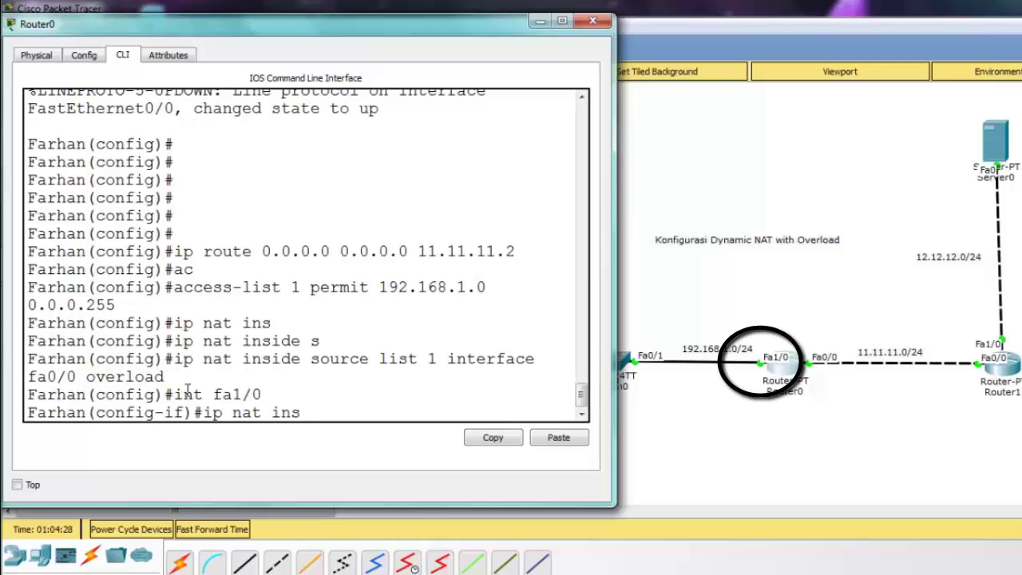
text(ide)
key(Return)
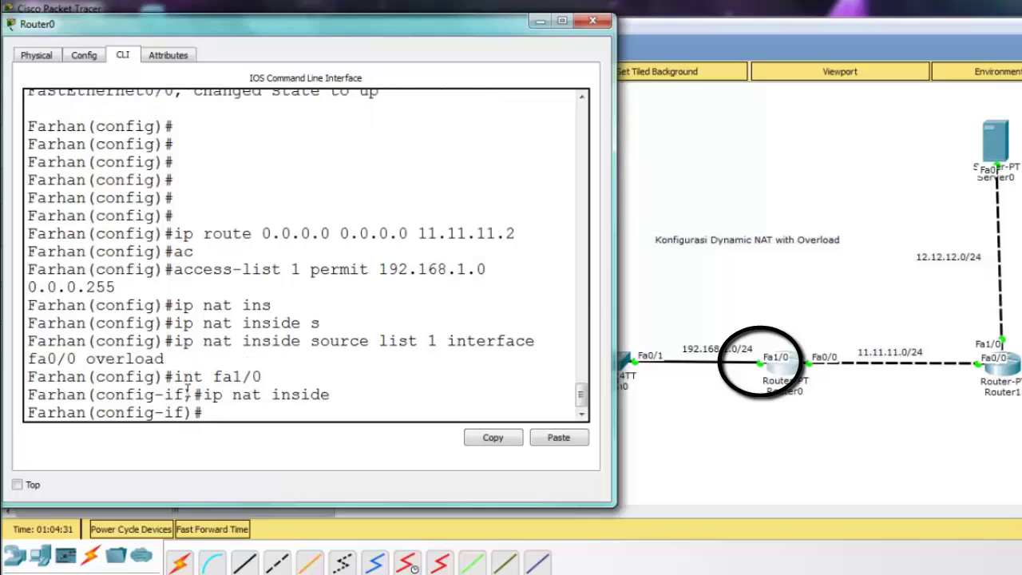
Mark Router0's interface fa0/0 towards Router1 as NAT outside
text(int fa0)
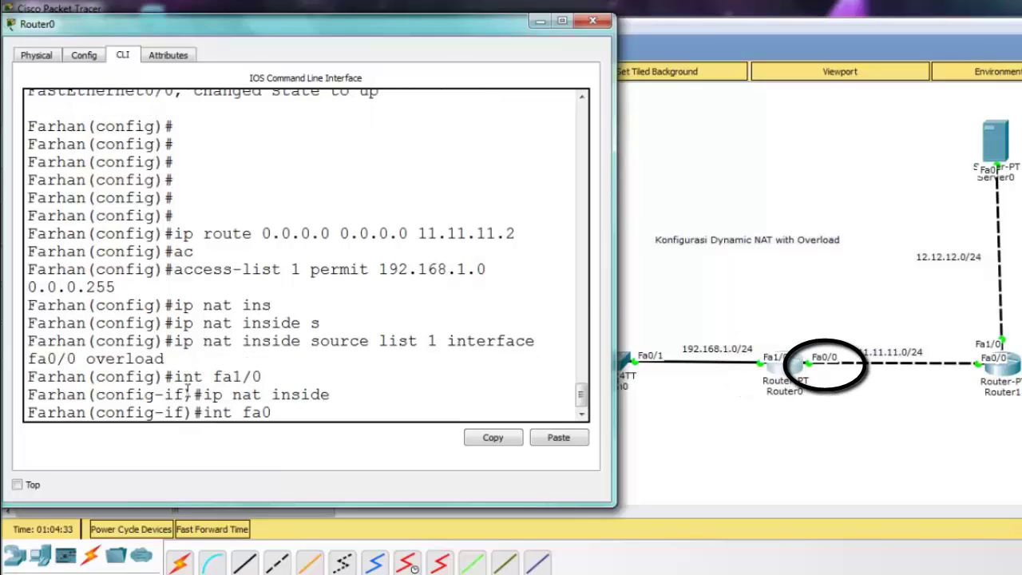
text(/0)
key(Return)
text(ip na)
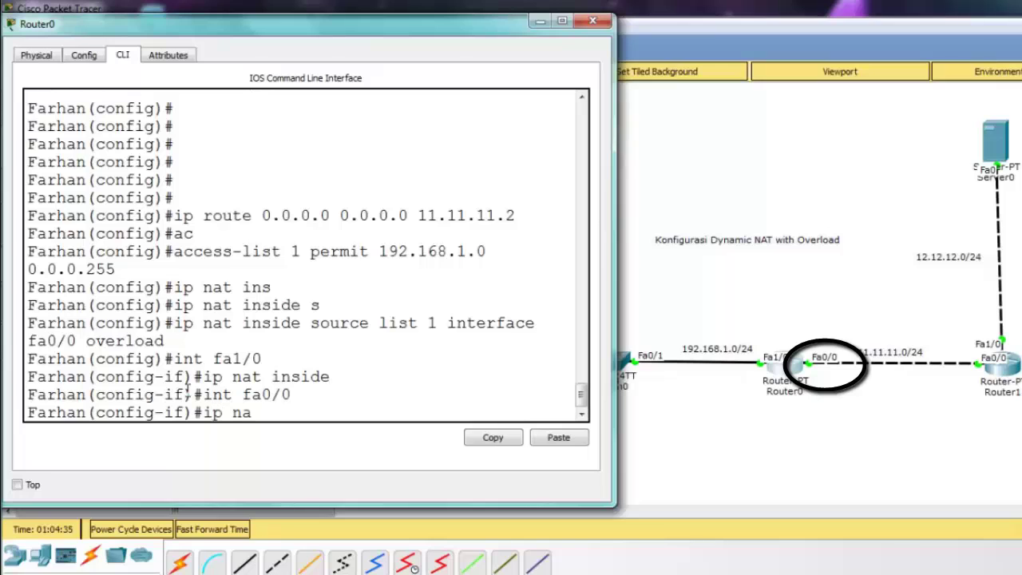
text(t inside so)
key(Tab)
key(Return)
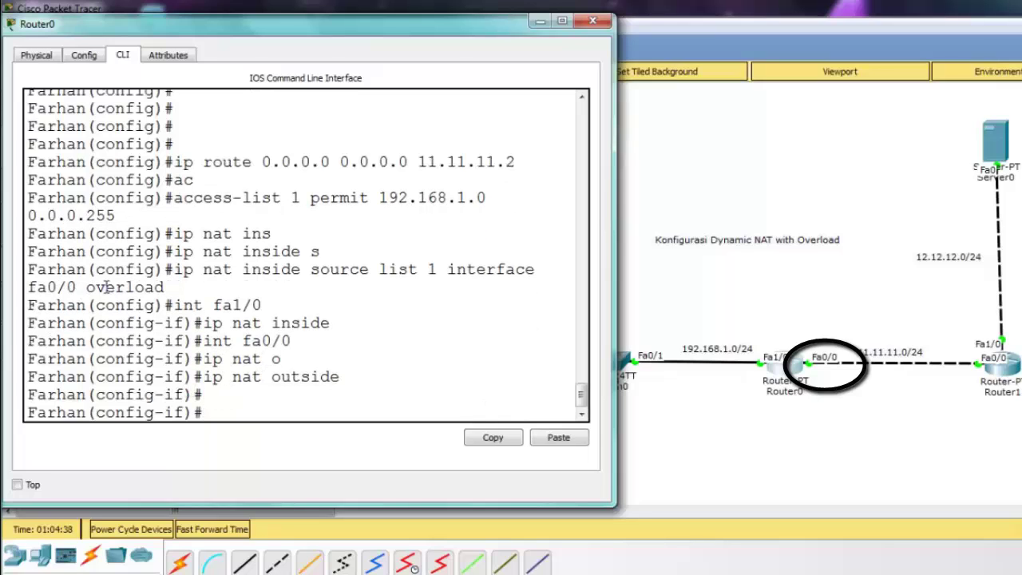
Review the entered default route, access list, NAT overload rule and the inside and outside interface commands in the console
scroll(302, 325, up, 3)
drag(176, 261, 517, 258)
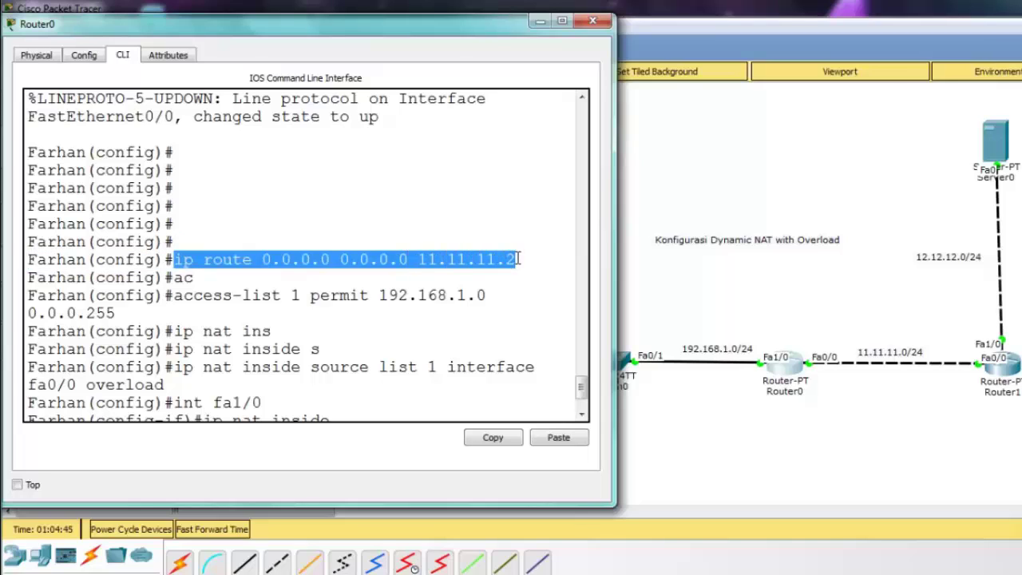
drag(175, 295, 394, 310)
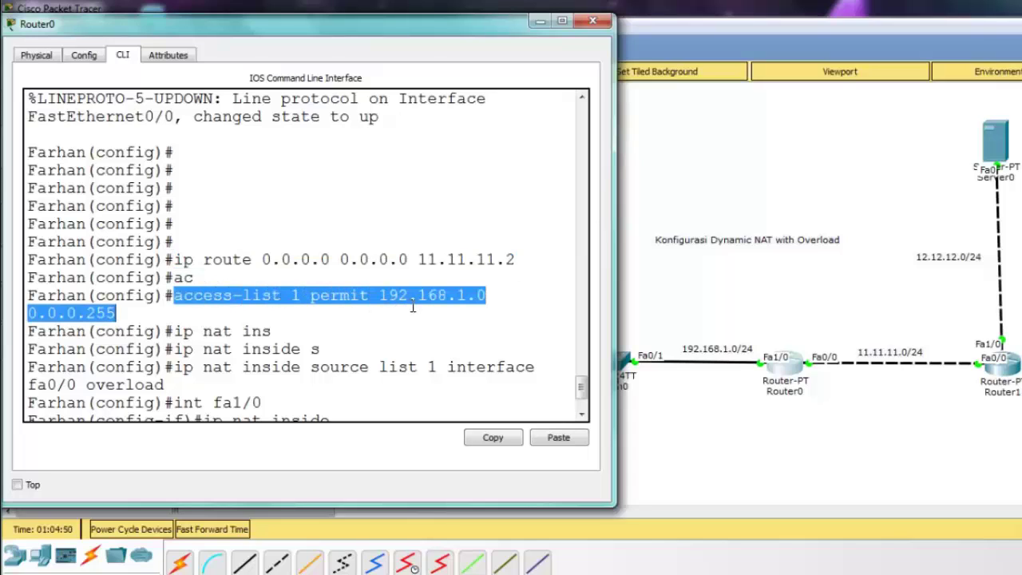
drag(174, 369, 497, 381)
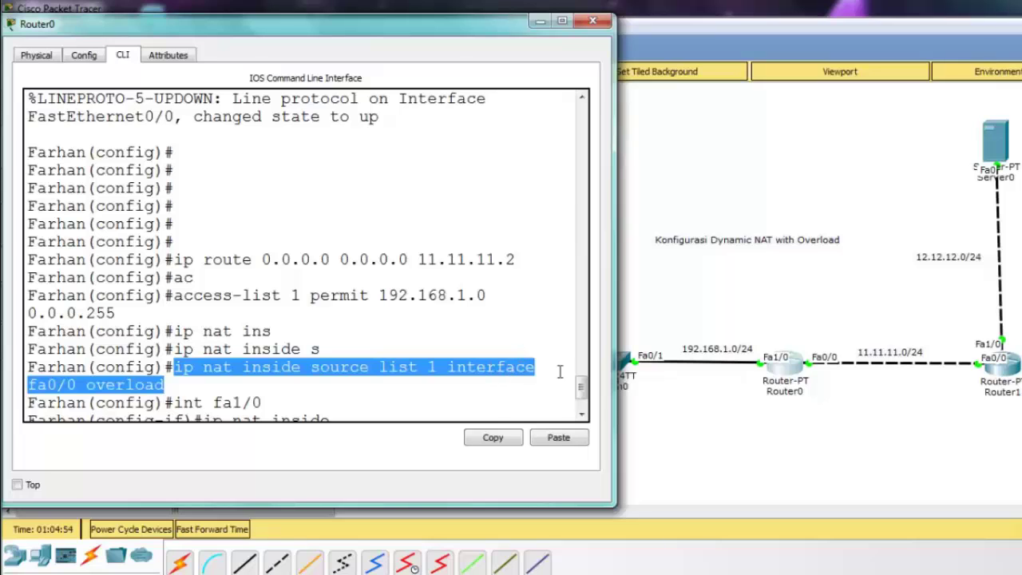
click(492, 403)
scroll(431, 387, down, 2)
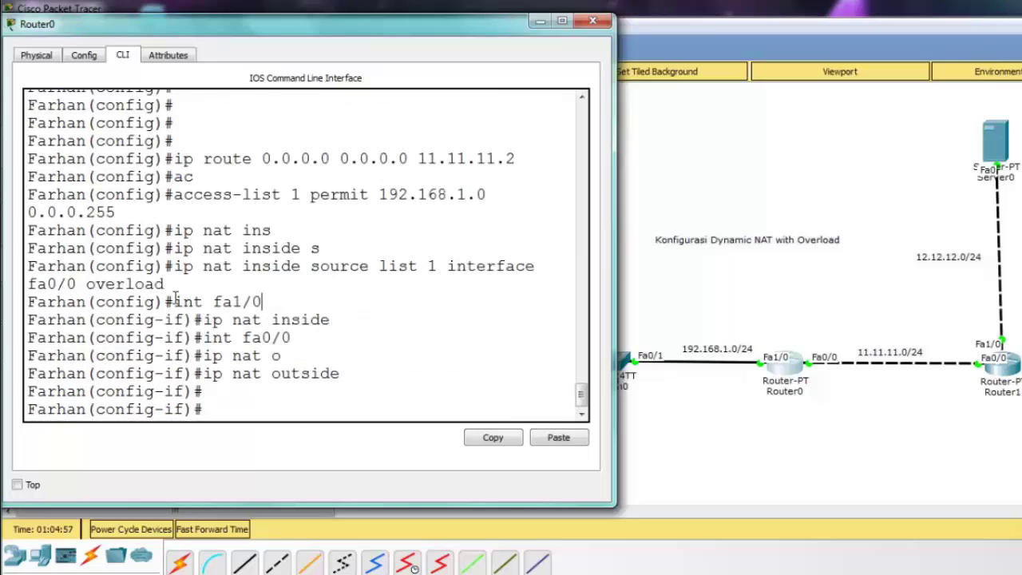
drag(175, 300, 293, 300)
drag(205, 320, 331, 320)
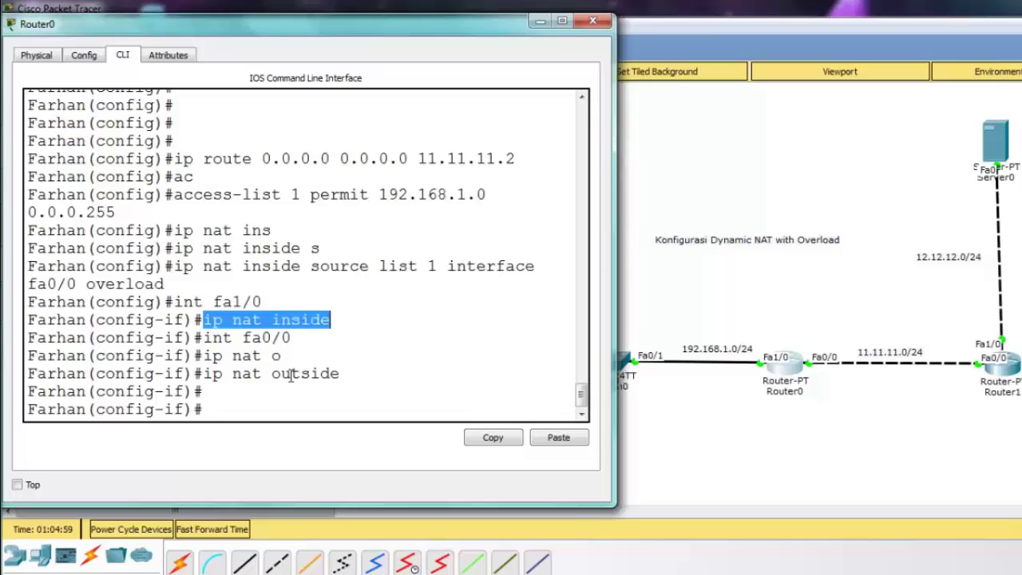
drag(205, 338, 301, 339)
drag(205, 373, 294, 400)
Leave interface configuration mode and bring up a clear global configuration prompt on Router0
click(279, 407)
text(ex)
key(Return)
key(Return)
key(Return)
key(Return)
key(Return)
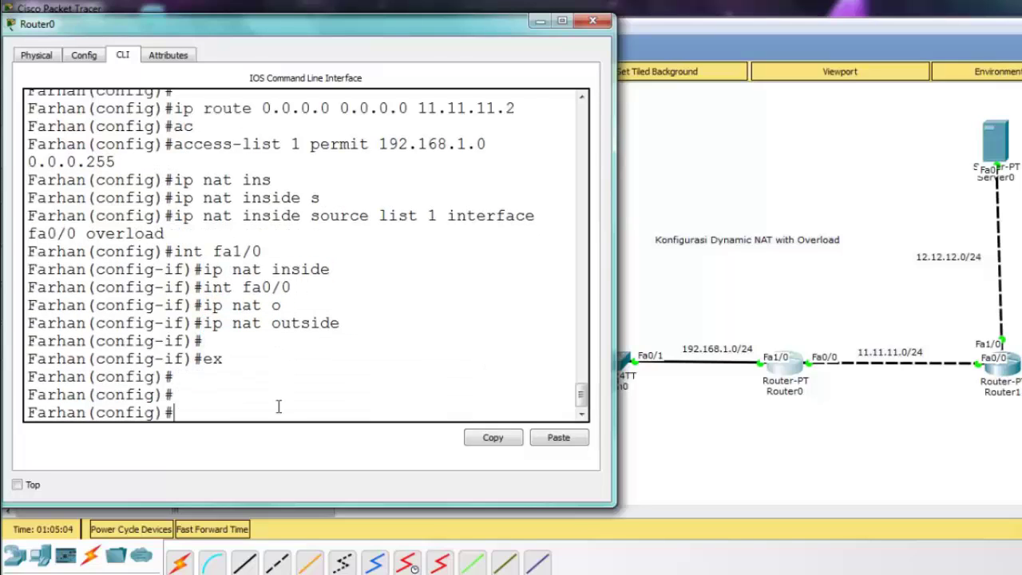
Show Router0's IP NAT translation table from global configuration mode, and close the router window
text(doi)
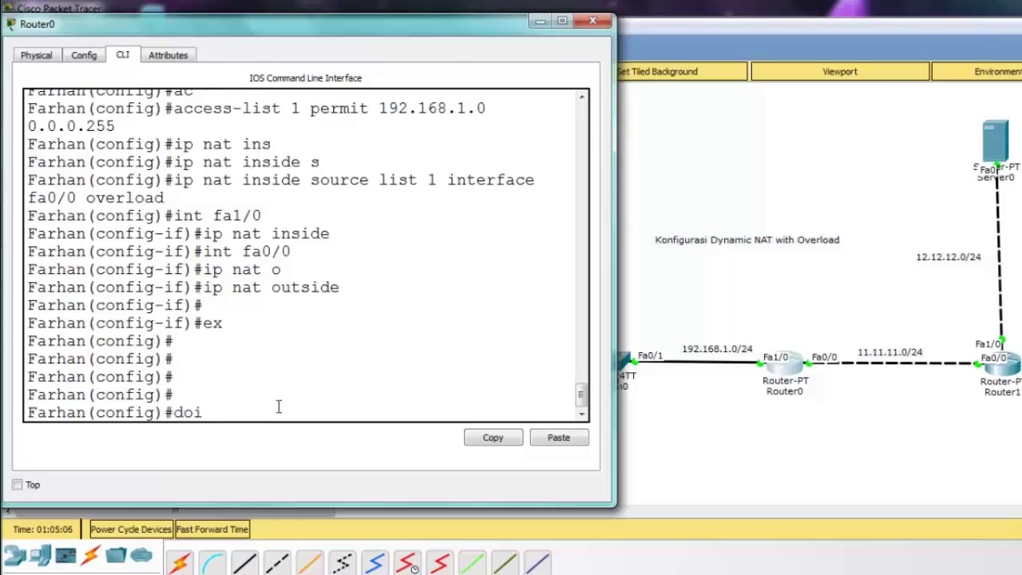
key(BackSpace)
text(sh ip na)
text(t trasn)
key(BackSpace)
key(BackSpace)
text(ns)
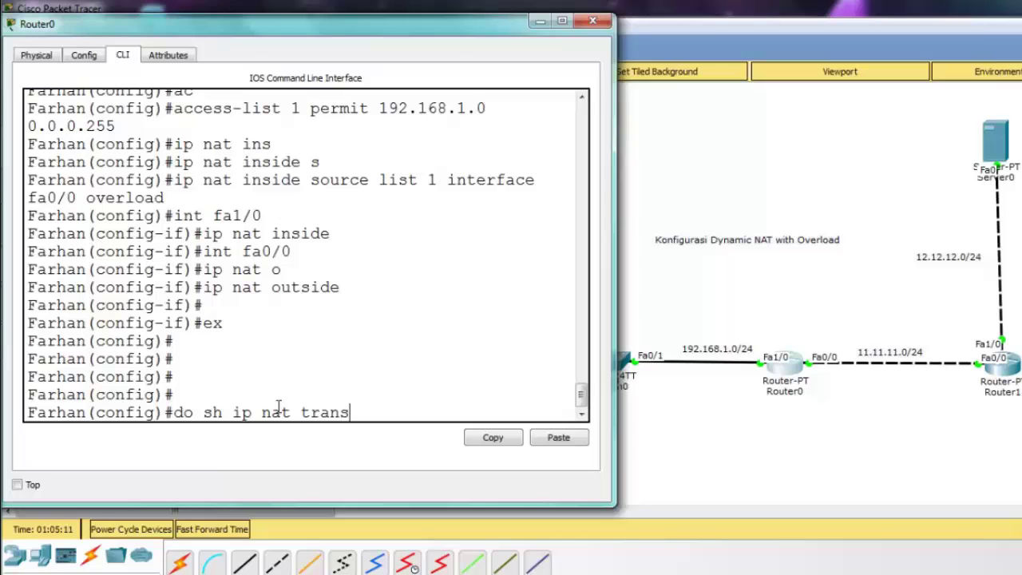
text(lation)
key(Return)
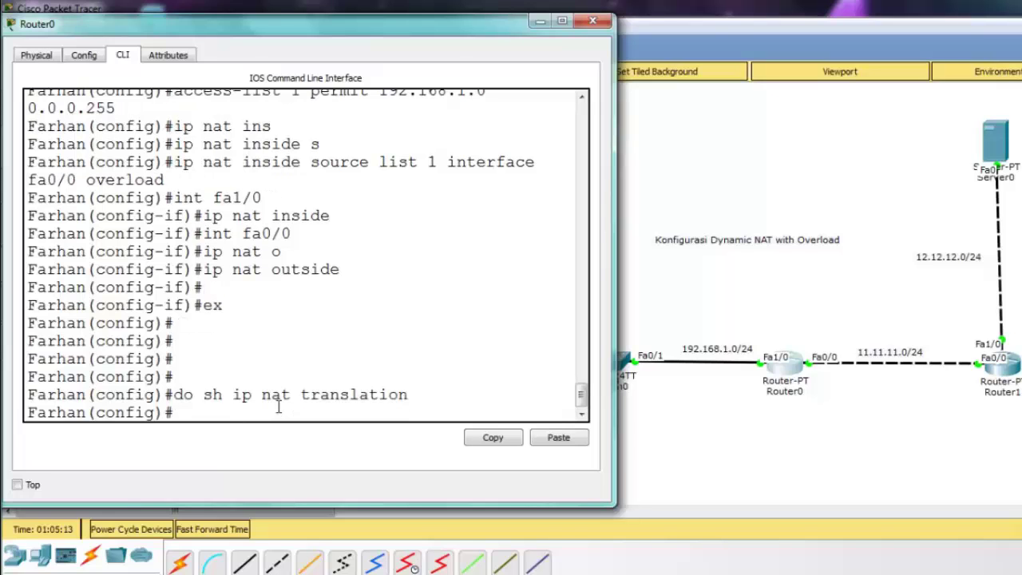
click(593, 20)
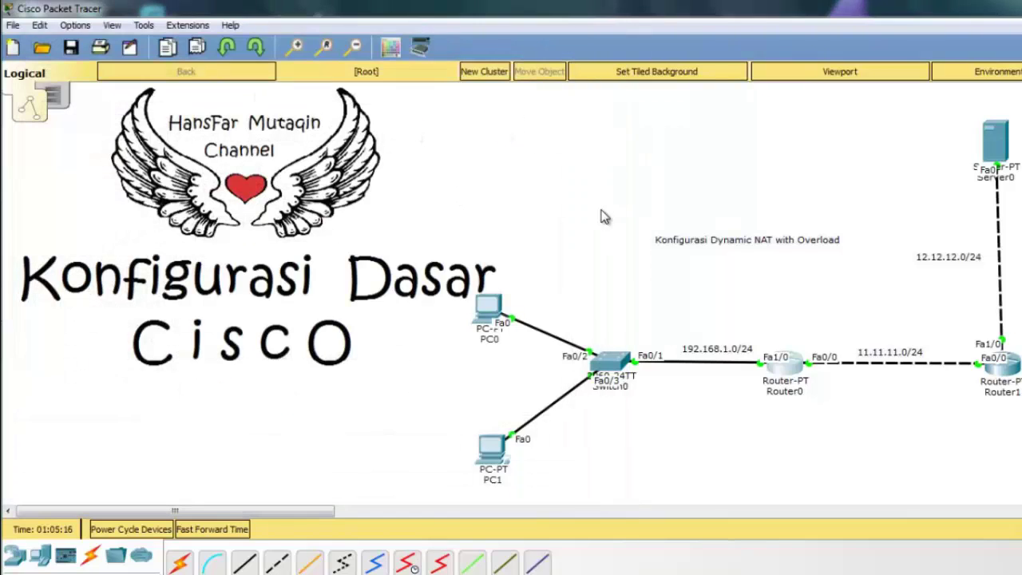
Open PC0's command prompt in a narrowed window that leaves the network topology in view
click(487, 314)
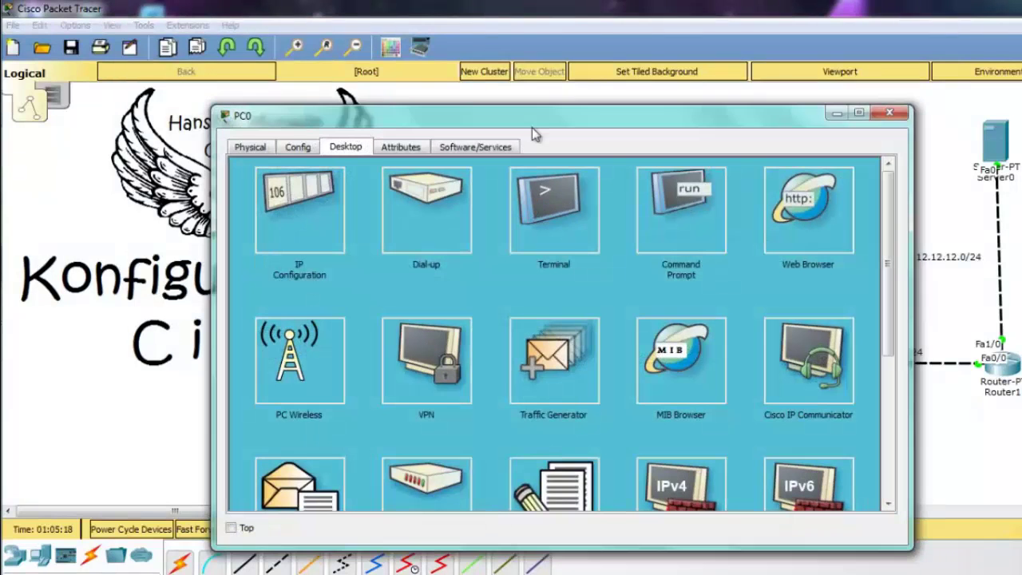
drag(532, 127, 337, 60)
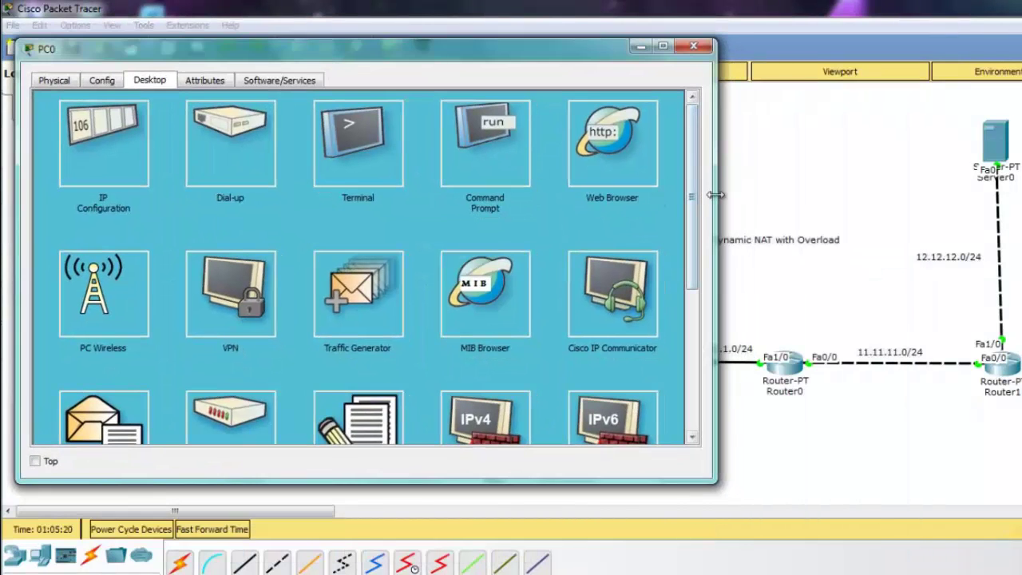
drag(716, 195, 462, 197)
click(377, 156)
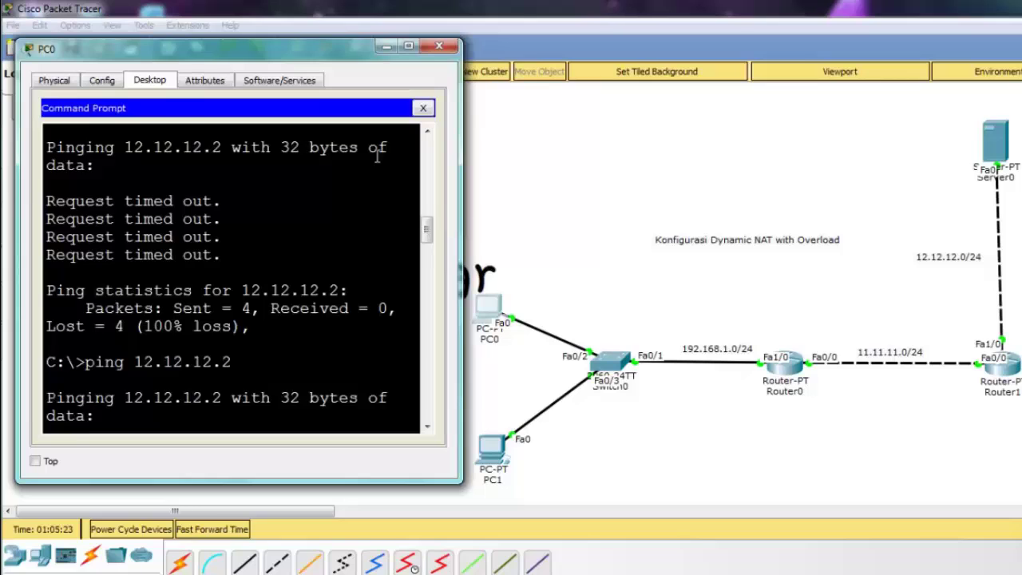
Advance PC0's command prompt past the old output with blank lines and ping the server at 12.12.12.2
key(Return)
key(Return)
key(Return)
key(Return)
key(Return)
key(Return)
key(Return)
key(Return)
key(Return)
key(Return)
key(Return)
key(Return)
key(Return)
key(Return)
key(Return)
key(Up)
key(Return)
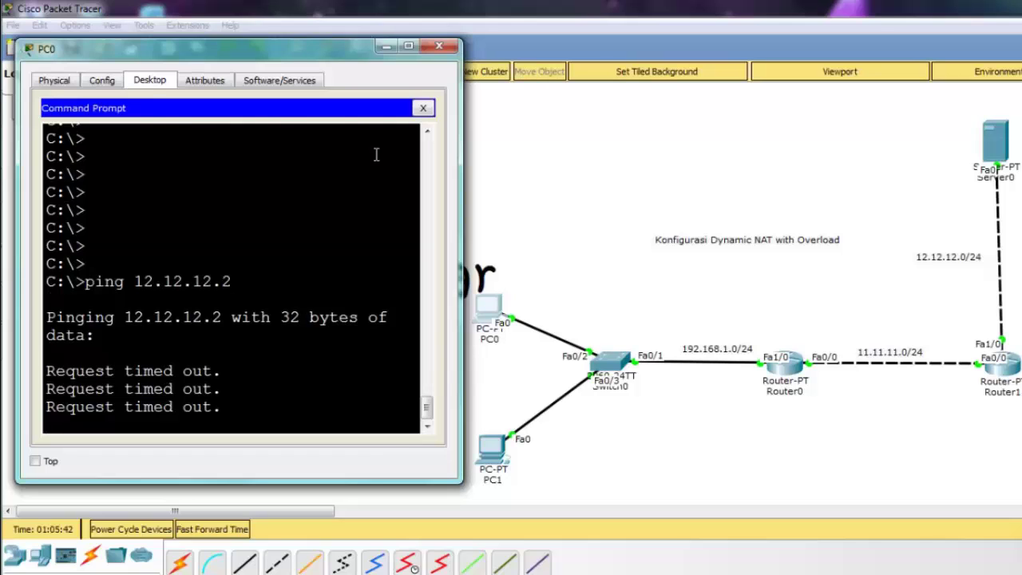
Repeat the ping to 12.12.12.2 from PC0 and review the replies in the enlarged command prompt
key(Up)
key(Return)
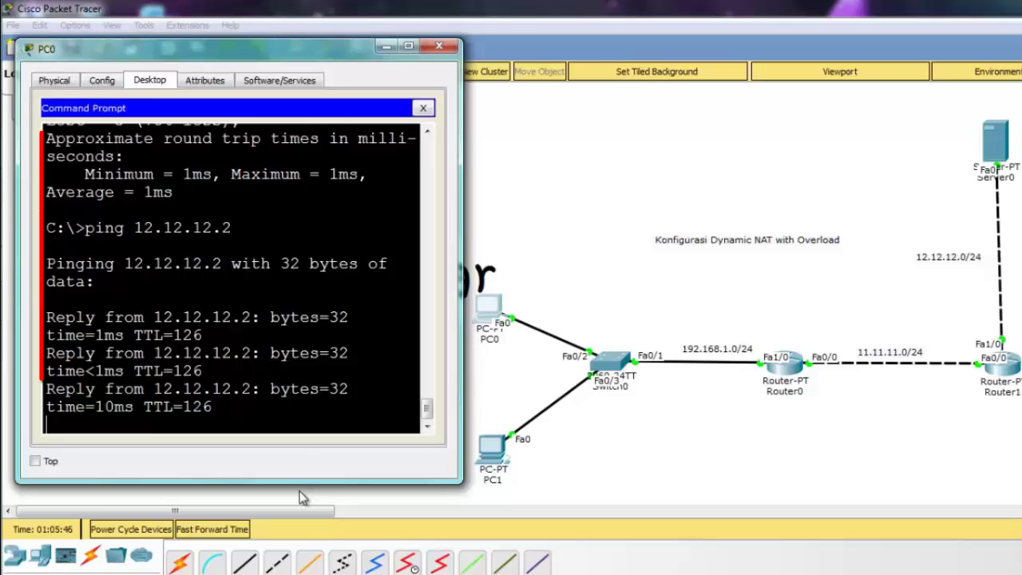
drag(291, 479, 292, 571)
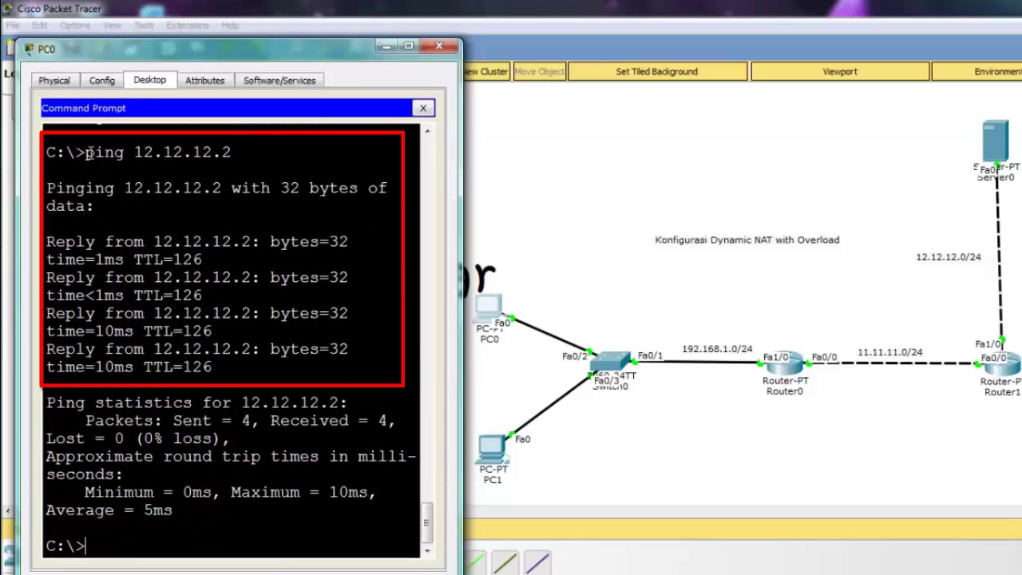
drag(85, 152, 158, 165)
click(58, 241)
drag(46, 241, 212, 367)
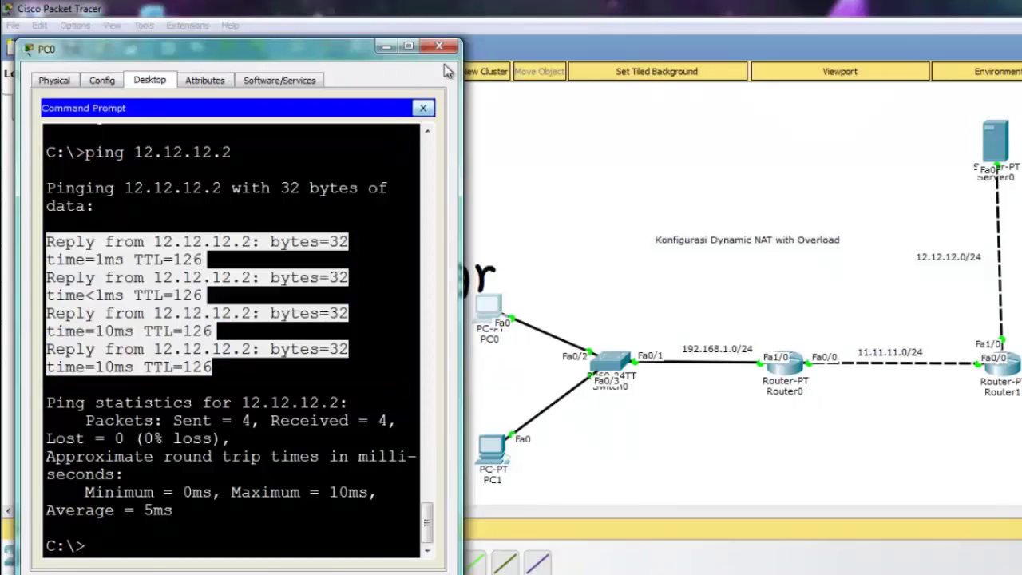
click(423, 108)
Ping the server at 12.12.12.2 from PC1's command prompt and close the PC1 window
click(492, 447)
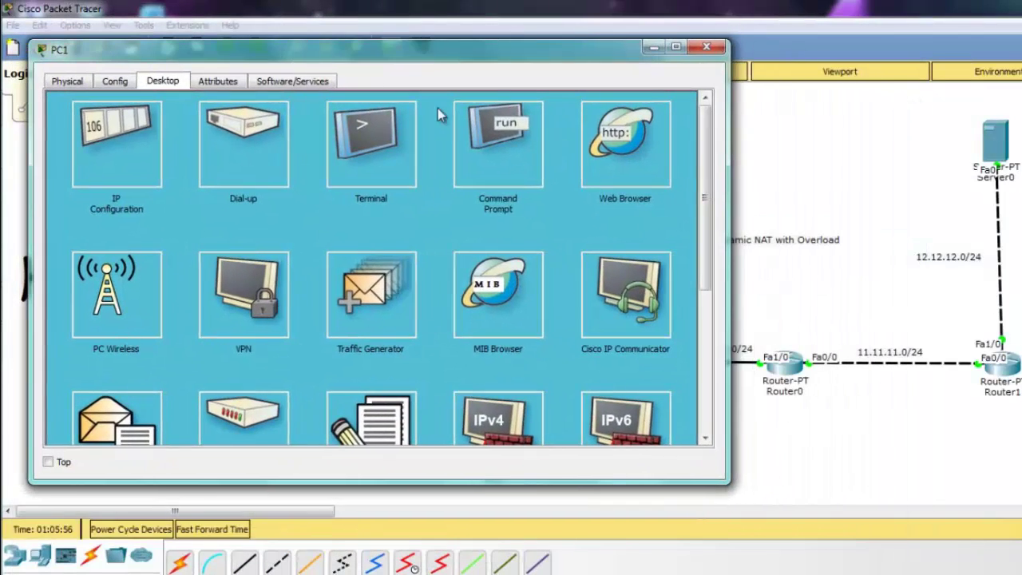
click(531, 166)
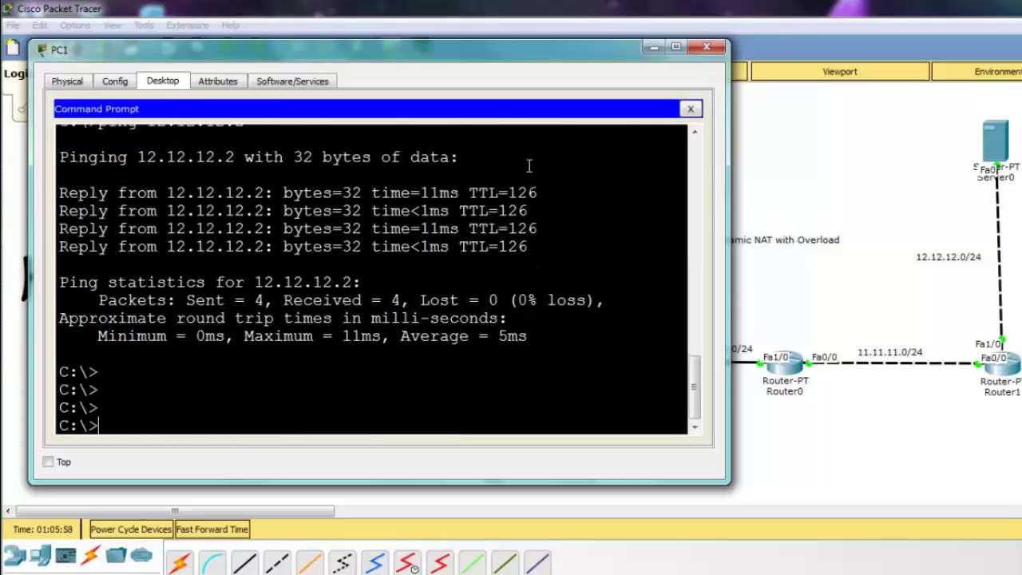
key(Up)
key(Return)
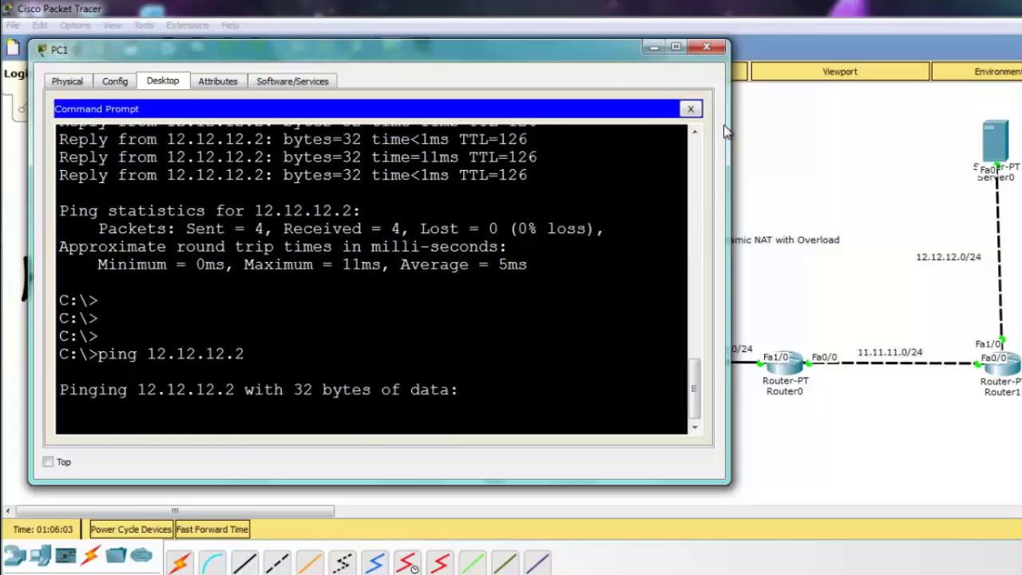
click(707, 48)
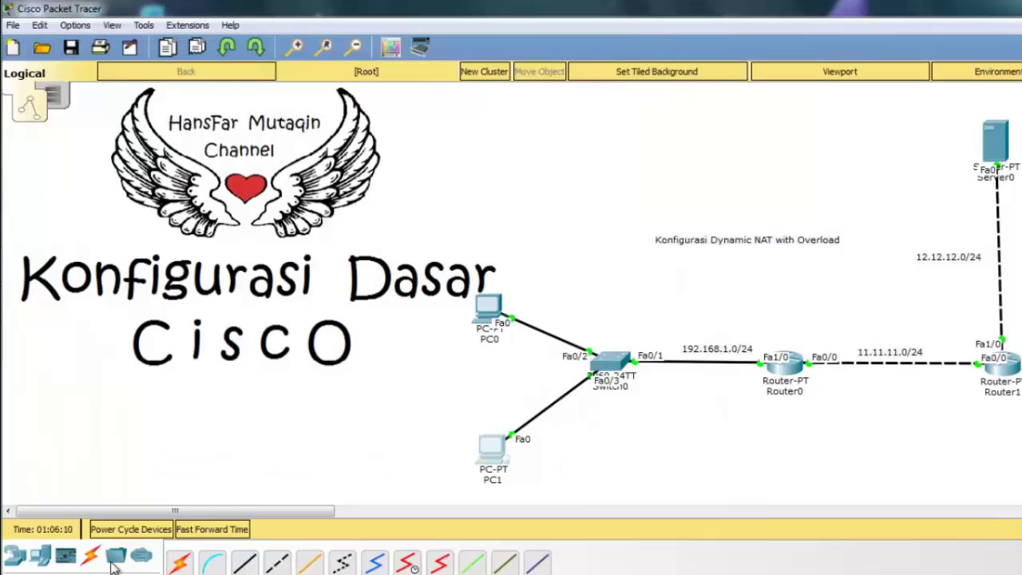
Add a generic PC below Switch0 and cable it to the switch with an automatically chosen connection type
click(40, 556)
click(181, 565)
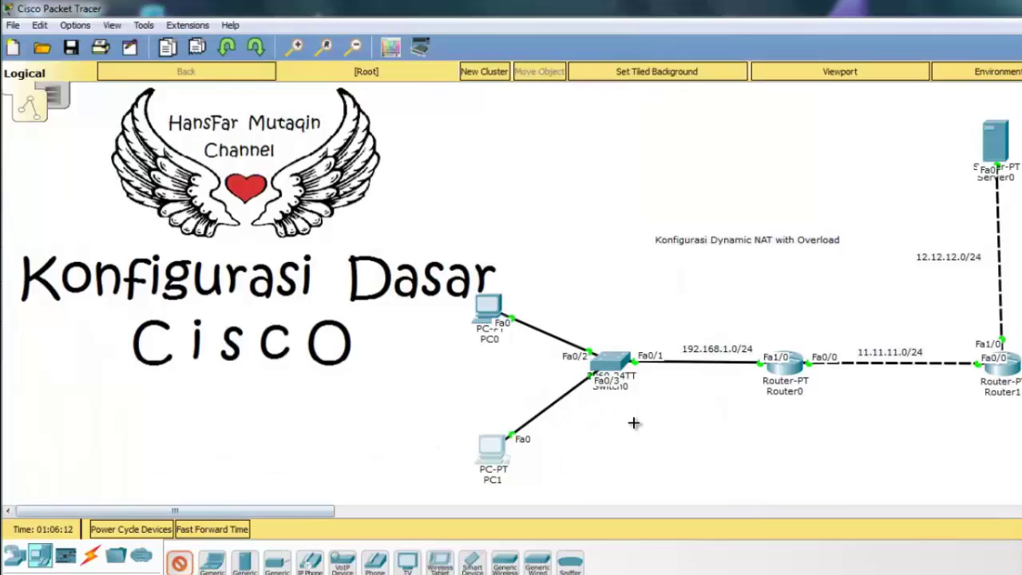
click(620, 468)
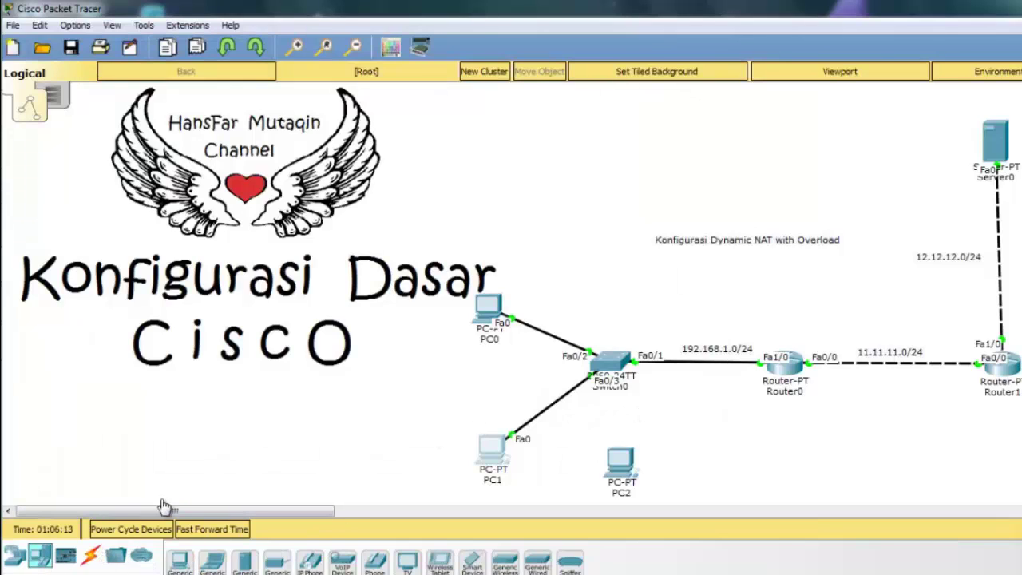
click(93, 563)
click(179, 563)
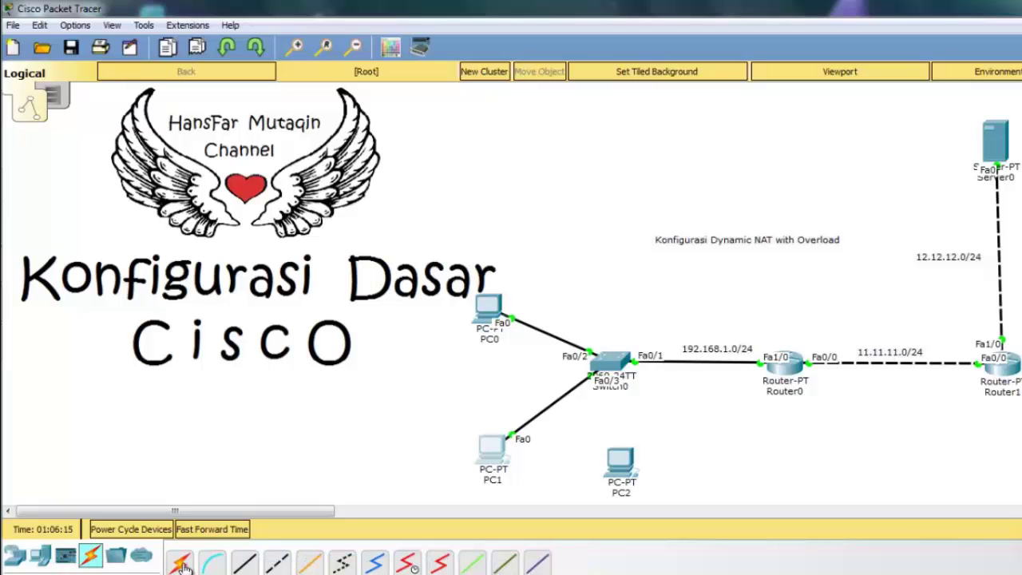
click(614, 366)
click(621, 467)
Give PC2 the static IP address 192.168.1.4 with subnet mask 255.255.255.0 and default gateway 192.168.1.1
click(628, 479)
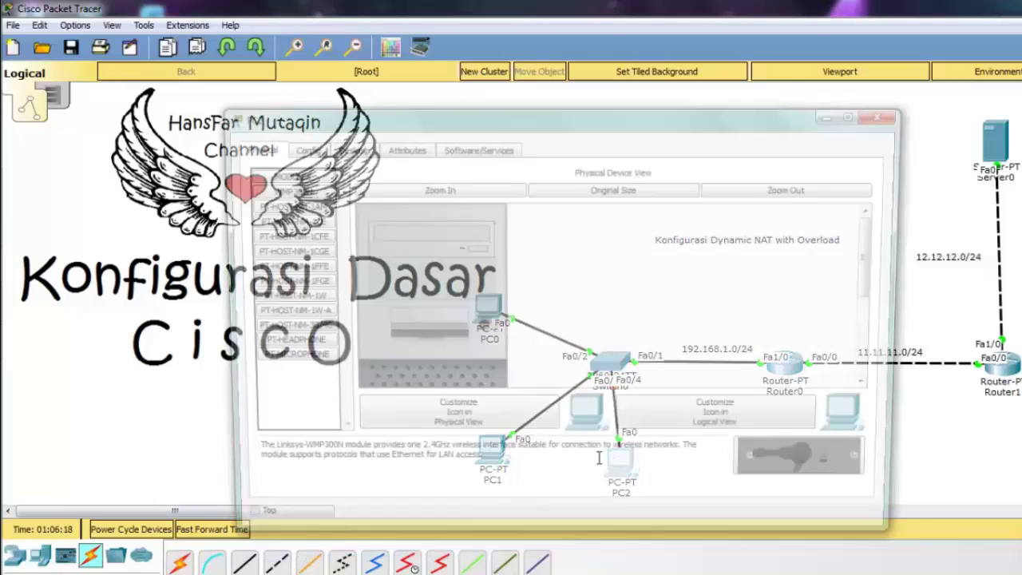
click(347, 148)
click(322, 214)
click(474, 241)
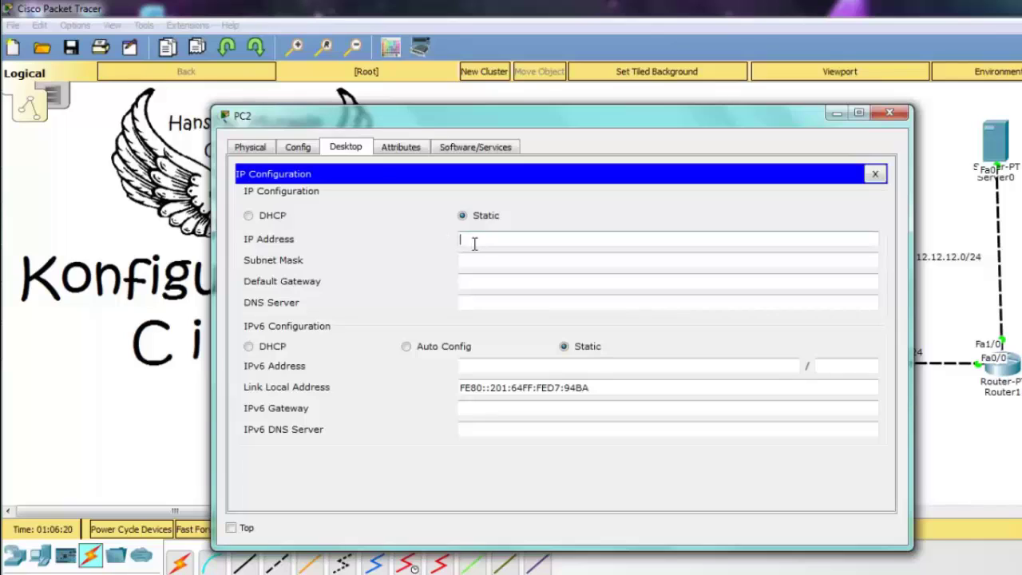
text(192.168.1.4)
key(Tab)
key(Tab)
text(192.1)
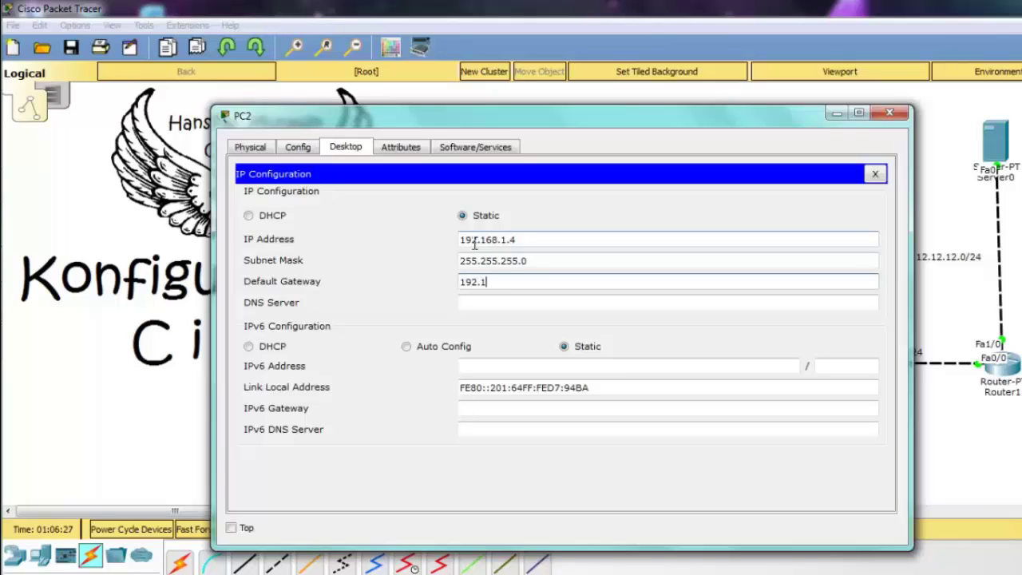
text(68.1.1)
click(875, 173)
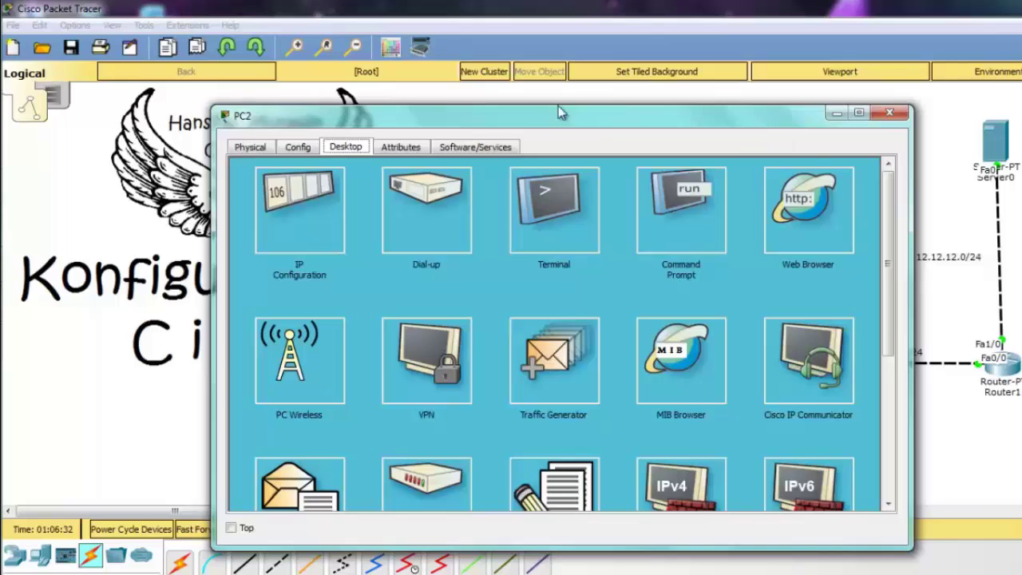
Ping the server at 12.12.12.2 from PC2's command prompt, keeping the network topology in view
drag(559, 113, 398, 46)
drag(749, 176, 534, 176)
click(399, 165)
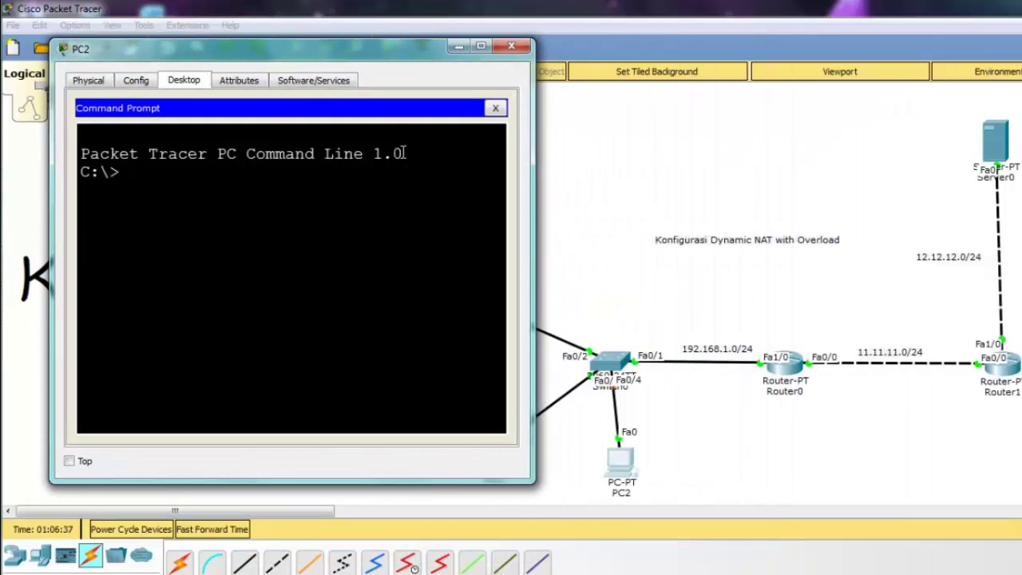
text(ping 12.12.12.2)
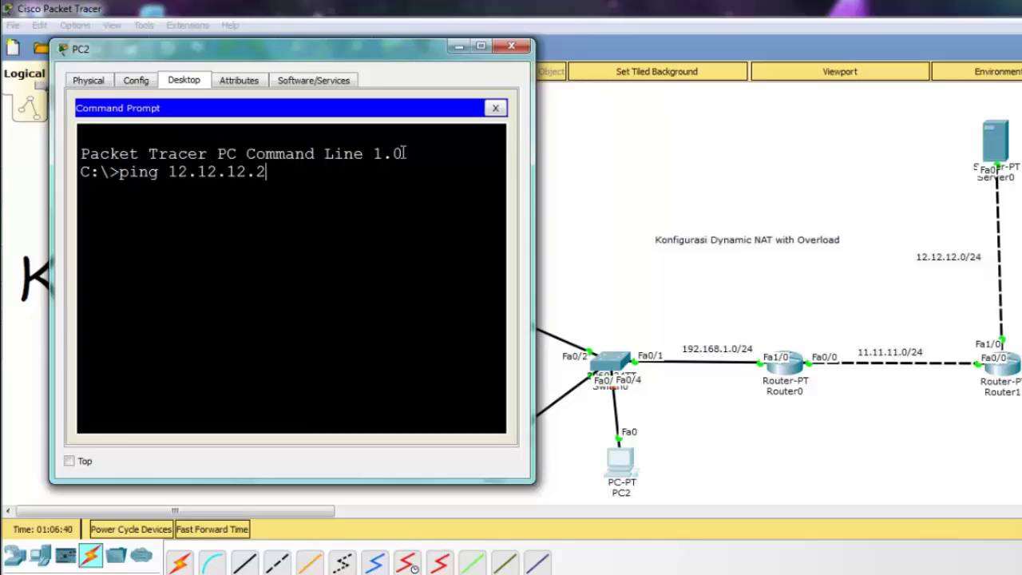
key(Return)
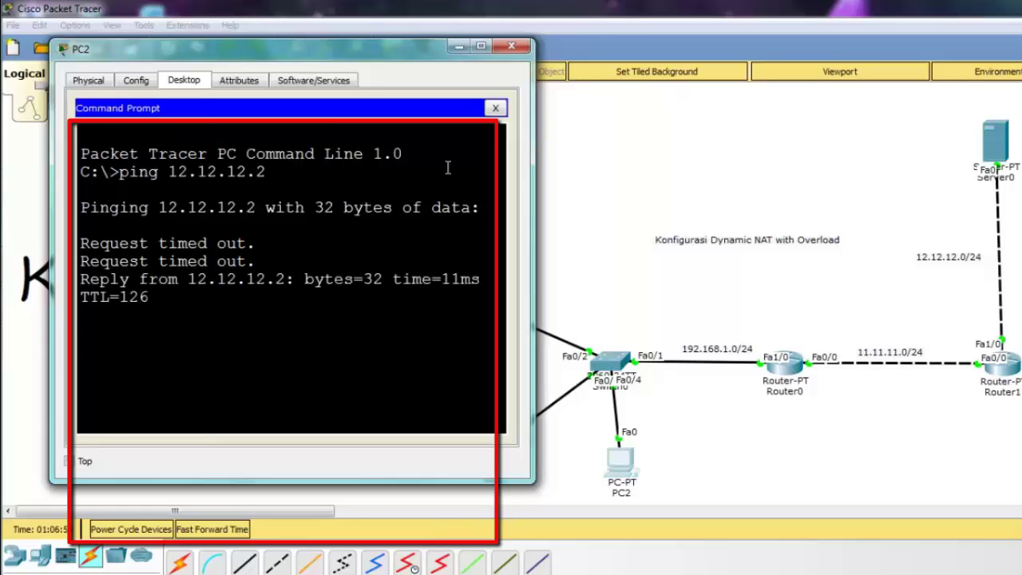
Repeat the ping to 12.12.12.2 from PC2, review the replies in the enlarged window, and close the prompt
key(Up)
key(Return)
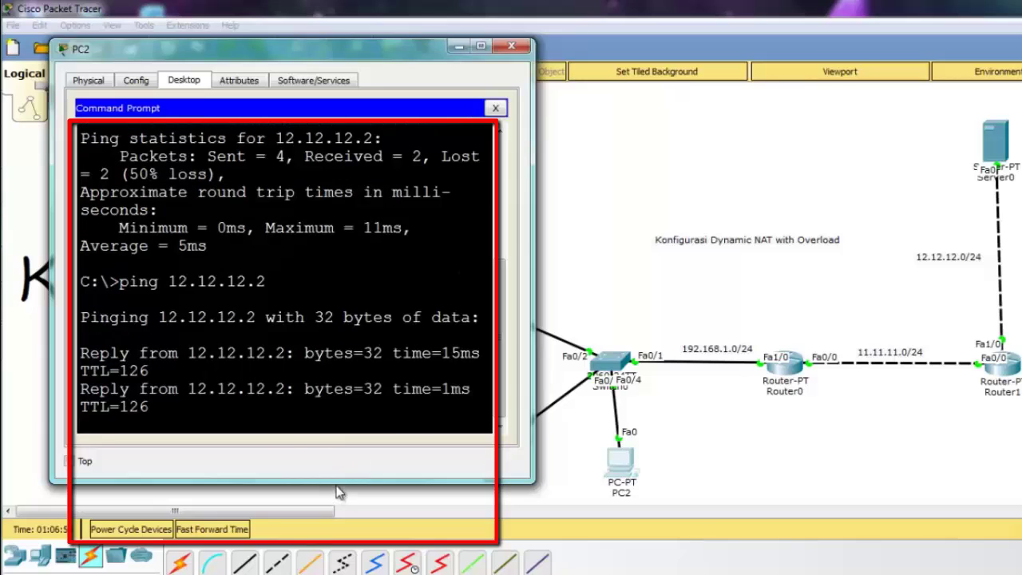
drag(335, 482, 330, 560)
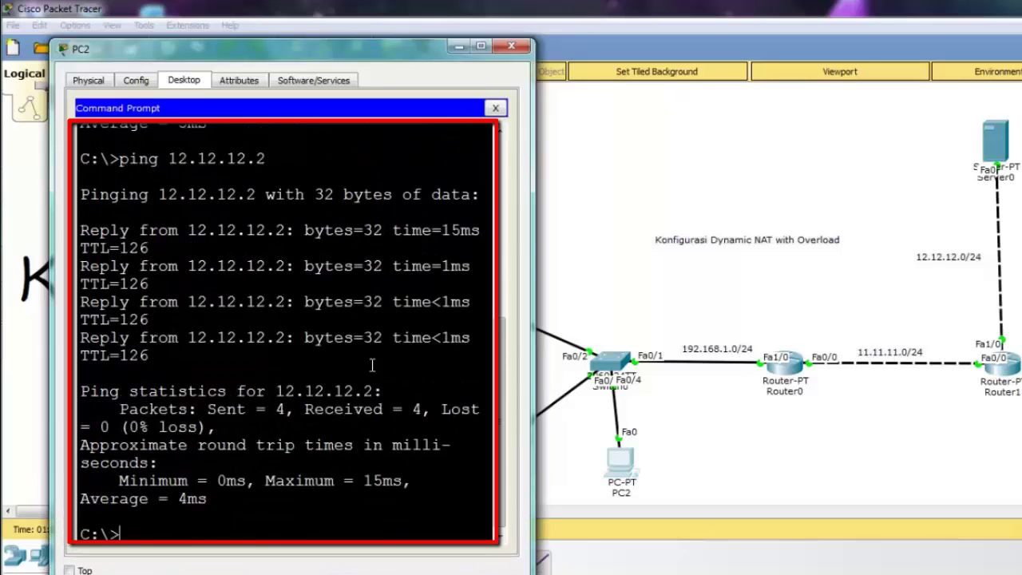
drag(119, 159, 428, 358)
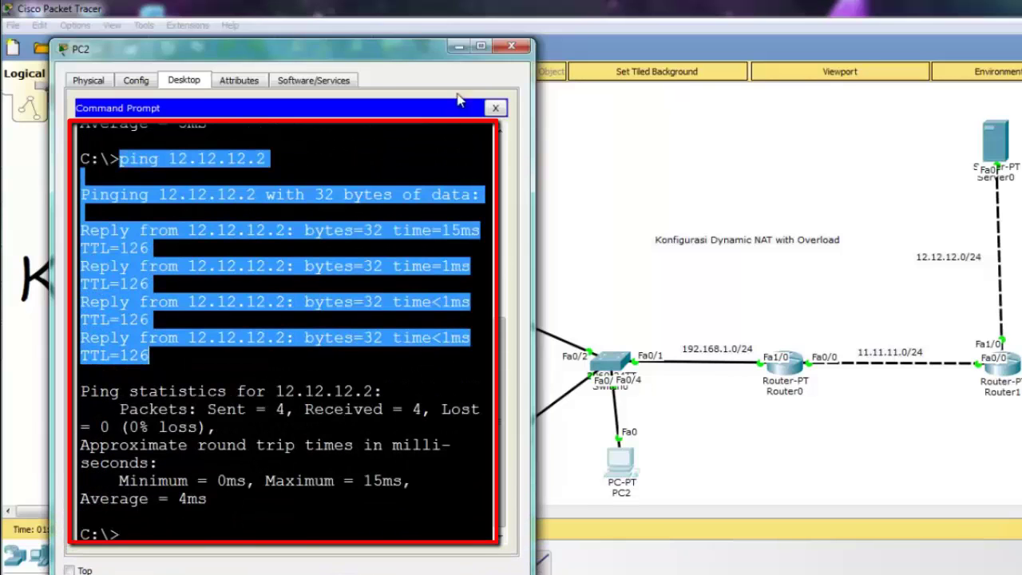
click(495, 108)
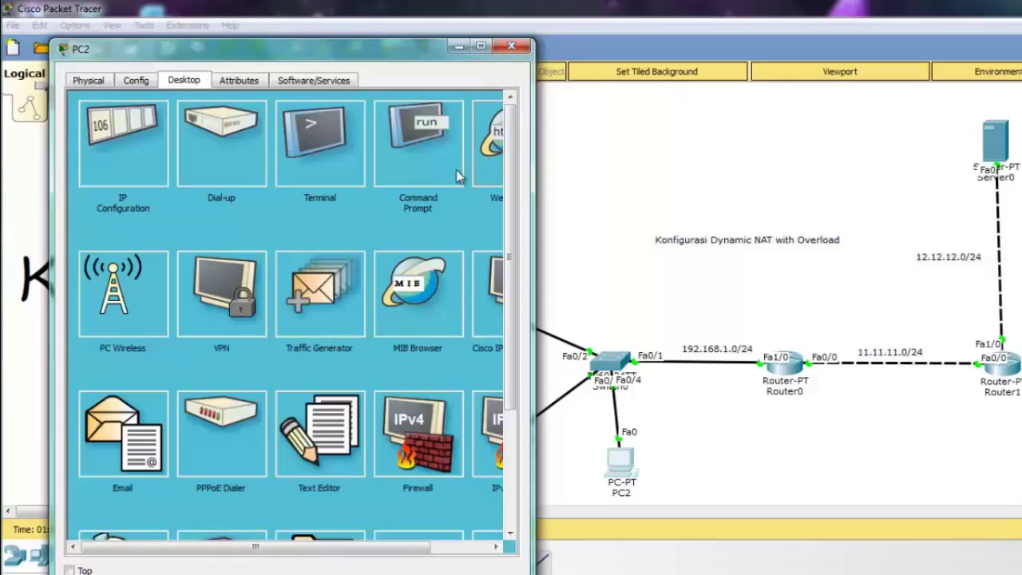
Load the web page at 12.12.12.2 in PC2's web browser, review it, and close the PC2 window
click(500, 151)
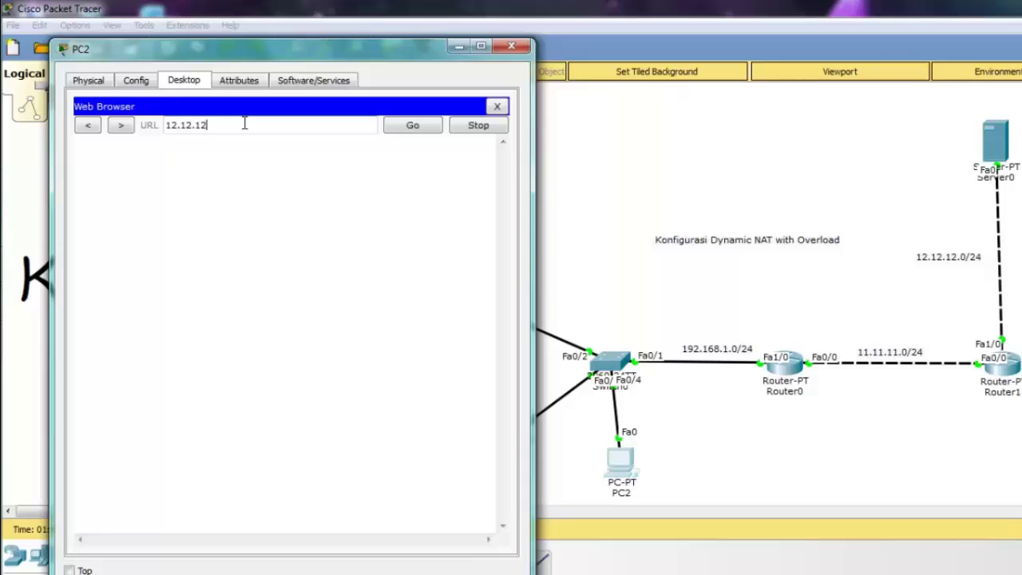
key(Return)
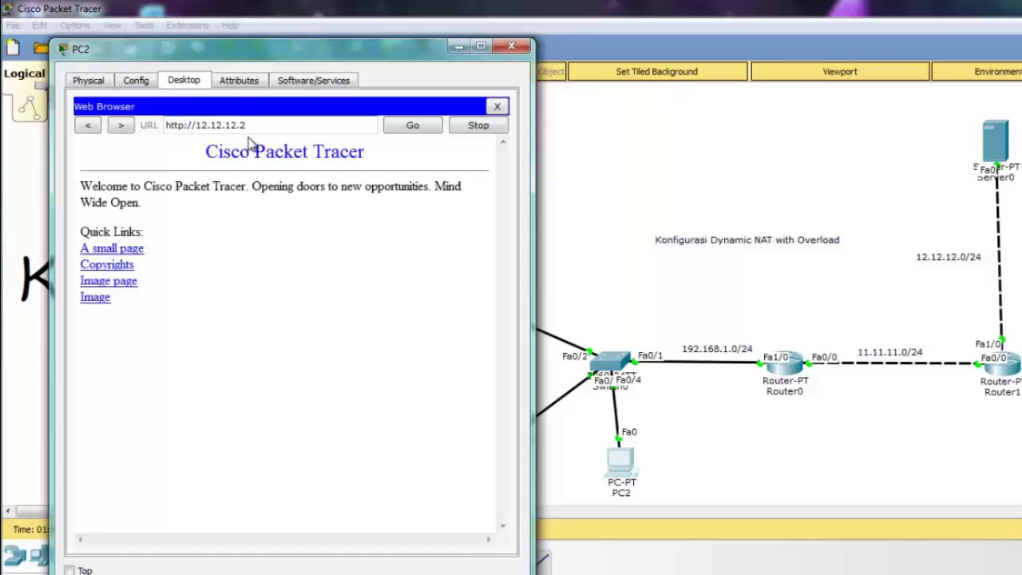
drag(206, 156, 112, 298)
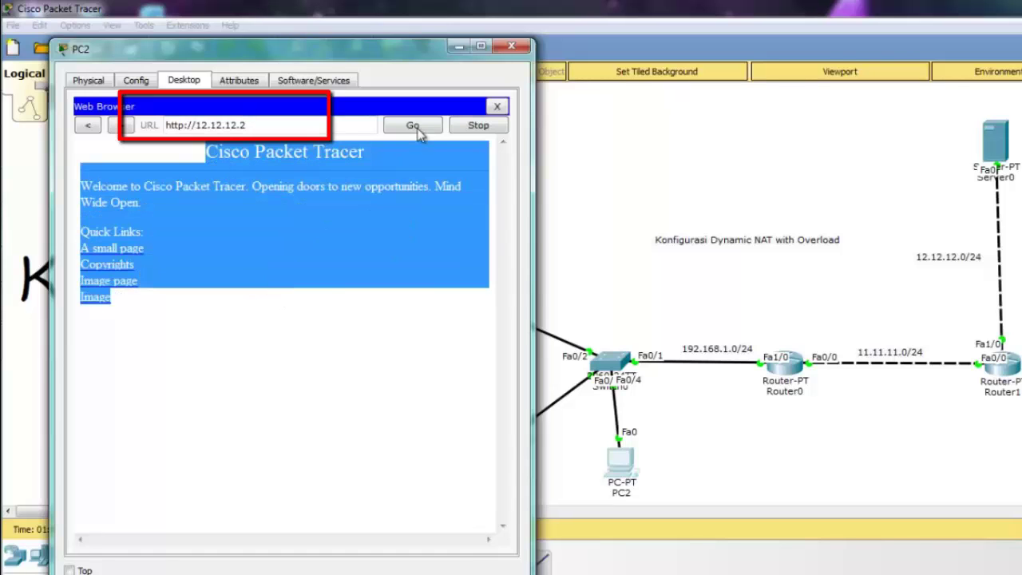
click(498, 107)
click(511, 45)
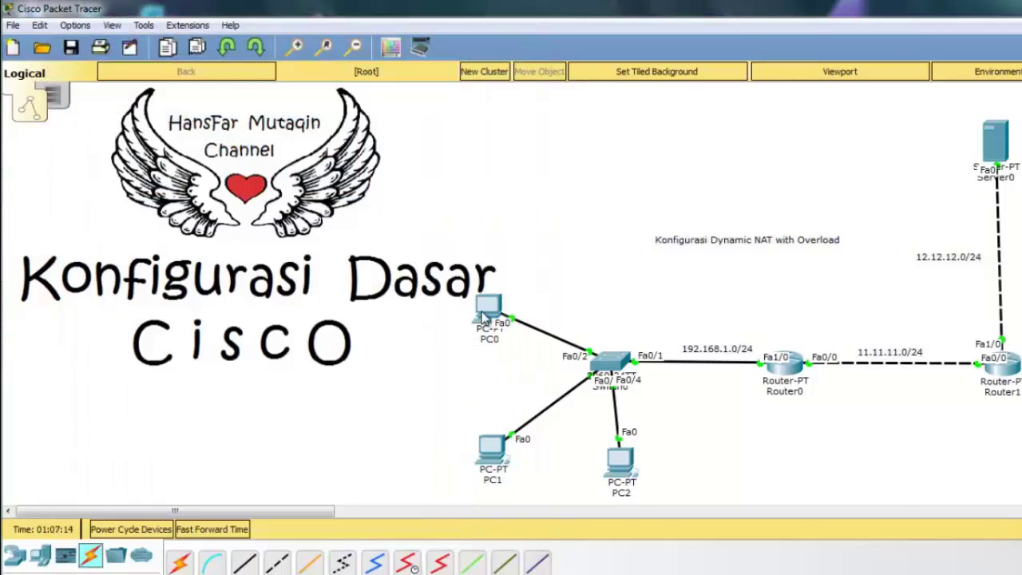
Load the server's page at 12.12.12.2 in PC0's web browser, review the page and its URL, and close the PC0 window
click(482, 299)
click(808, 209)
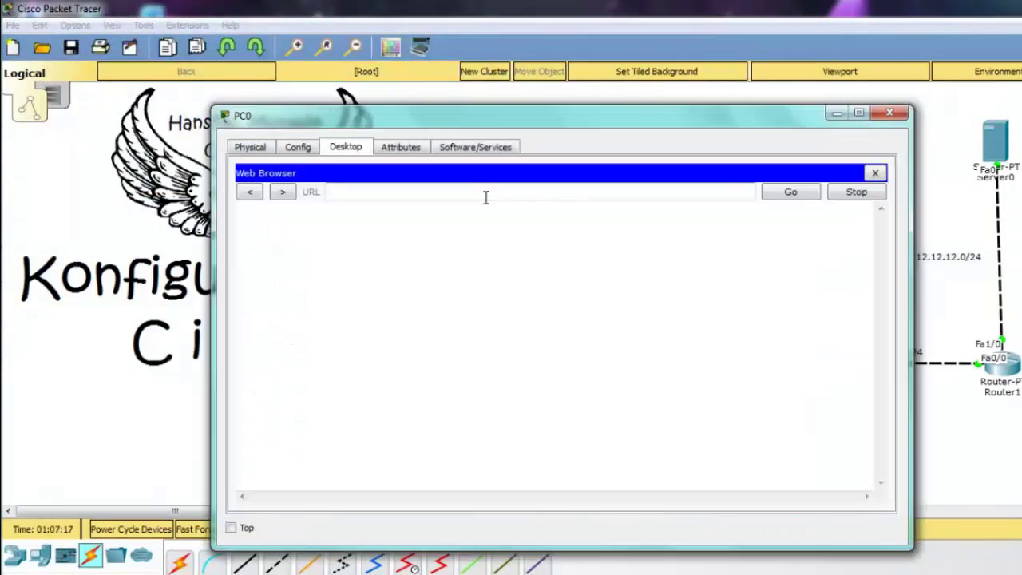
text(12.12.12.2)
key(Return)
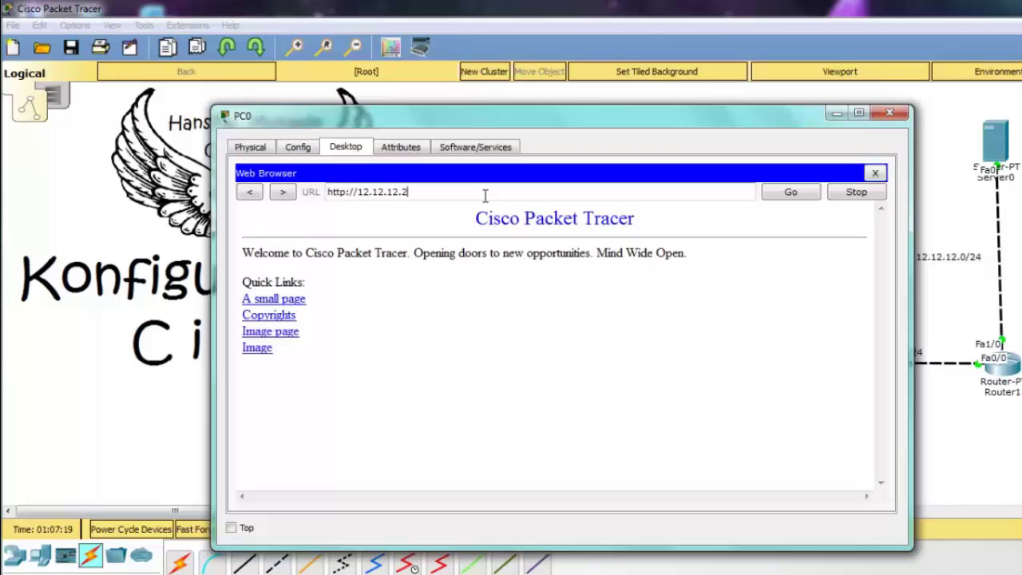
drag(478, 224, 534, 334)
drag(417, 192, 326, 194)
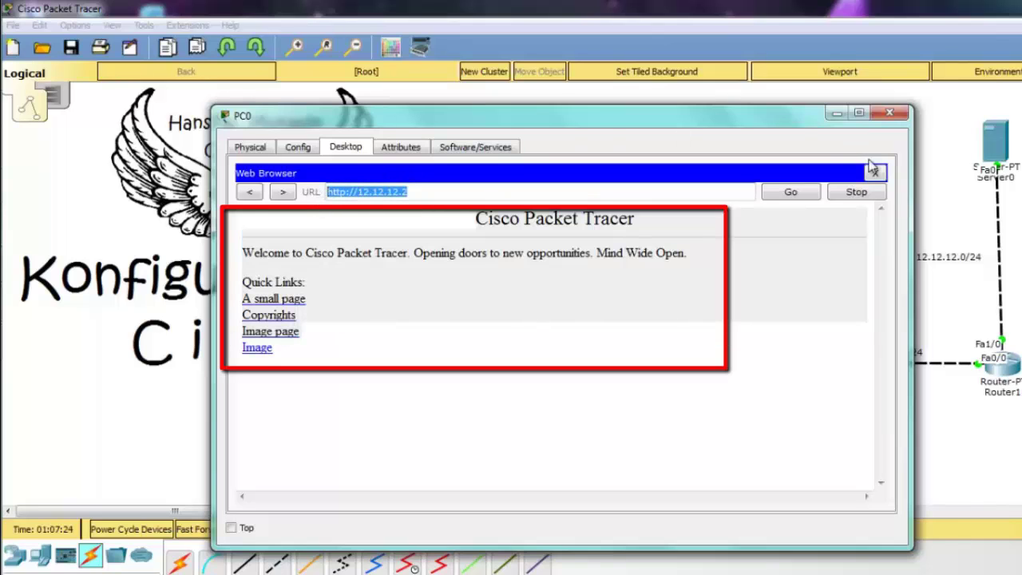
click(876, 172)
click(889, 113)
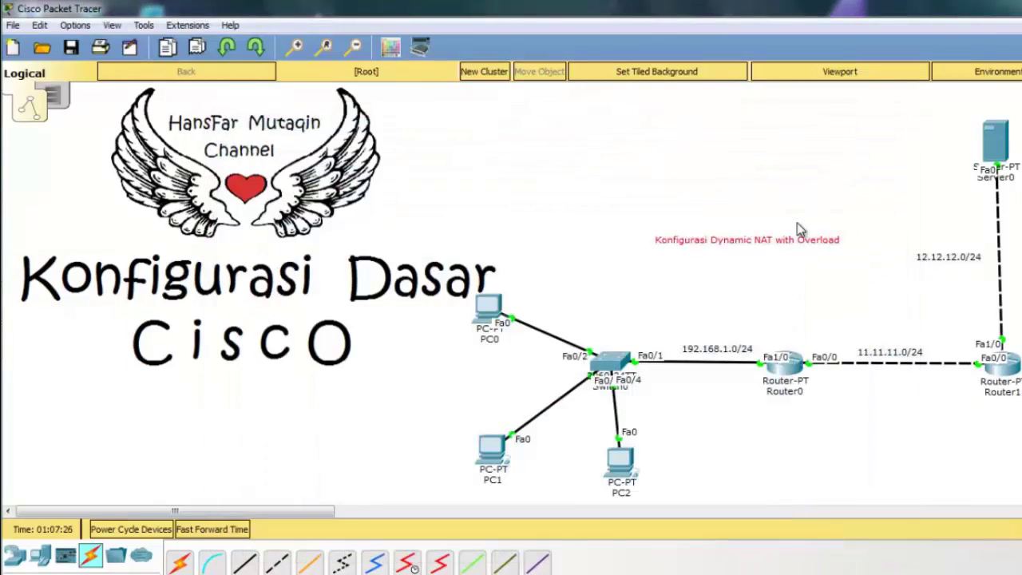
Add a line reading "berhasil" to the "Konfigurasi Dynamic NAT with Overload" note in the topology
double_click(813, 238)
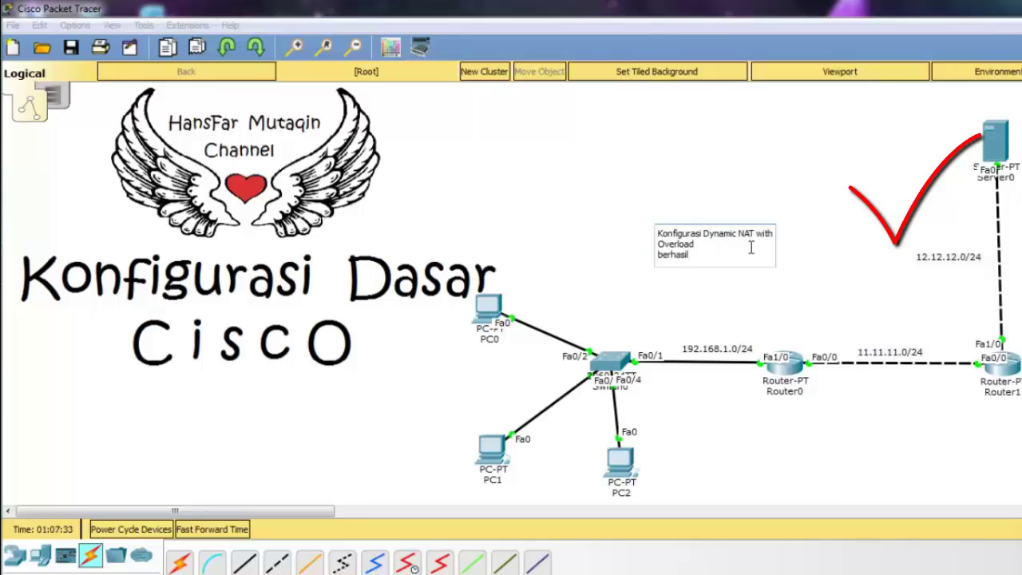
text(berhasil)
click(761, 313)
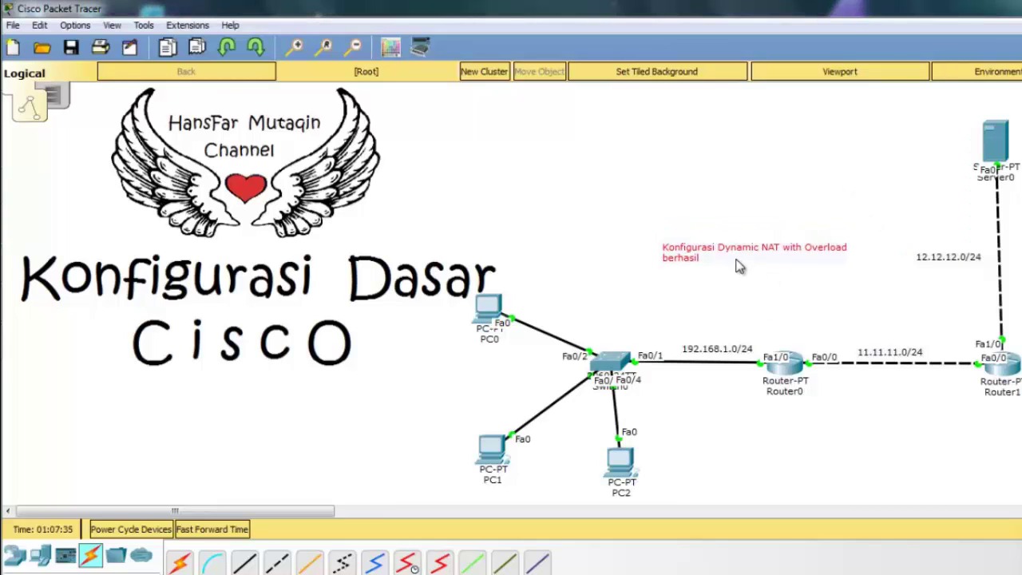